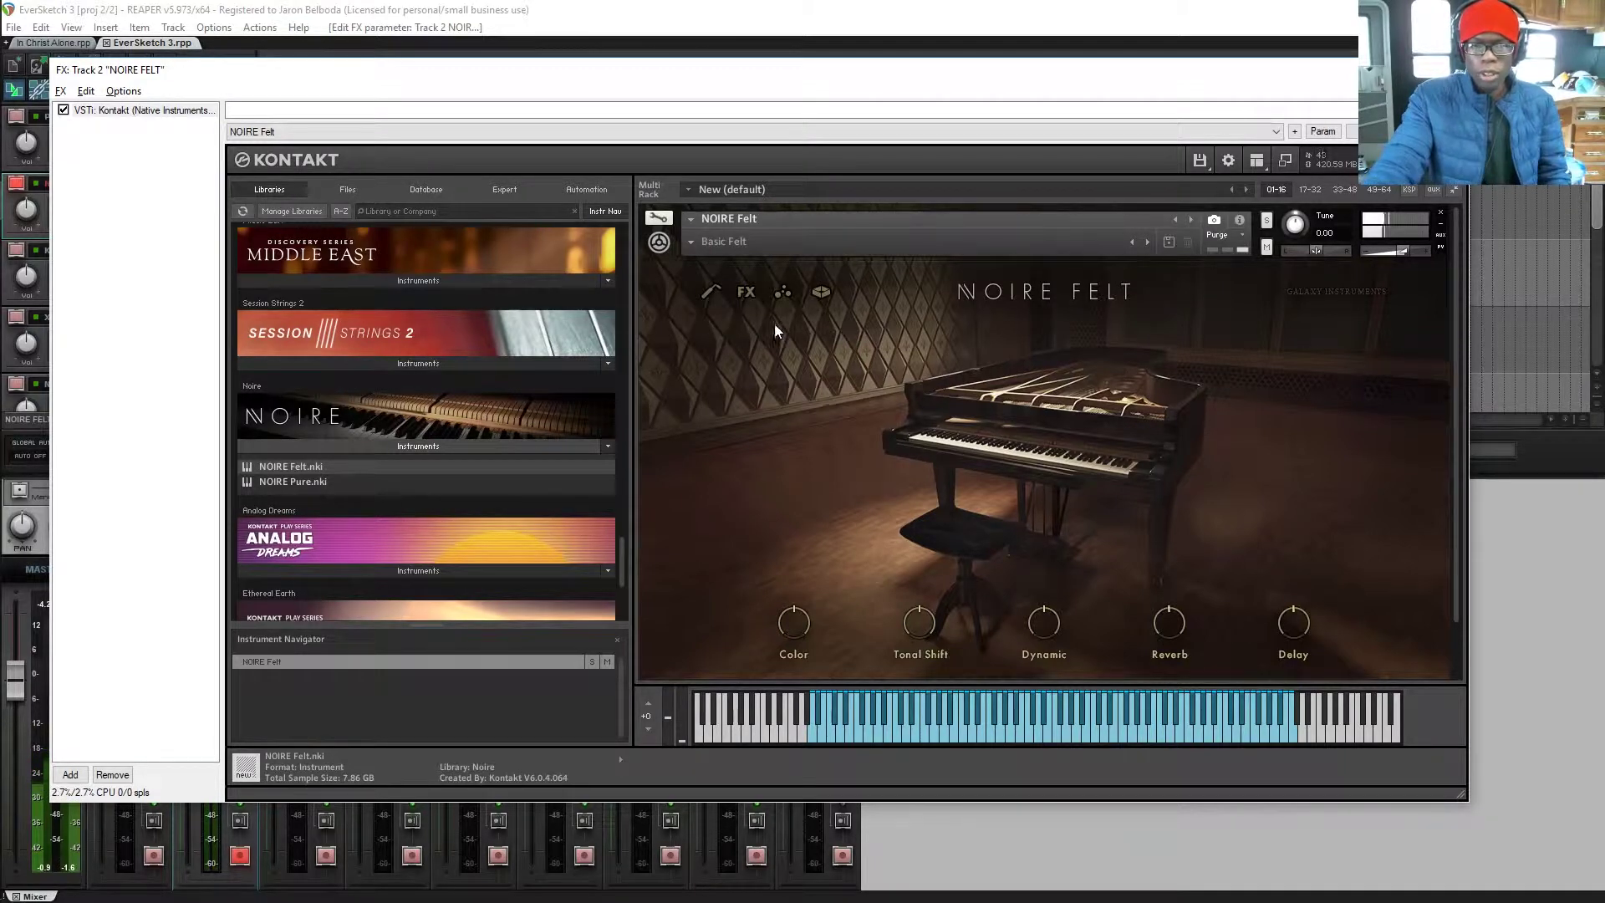
Try out the Felt noise on the piano page and the ambience Noise on the FX page
click(711, 291)
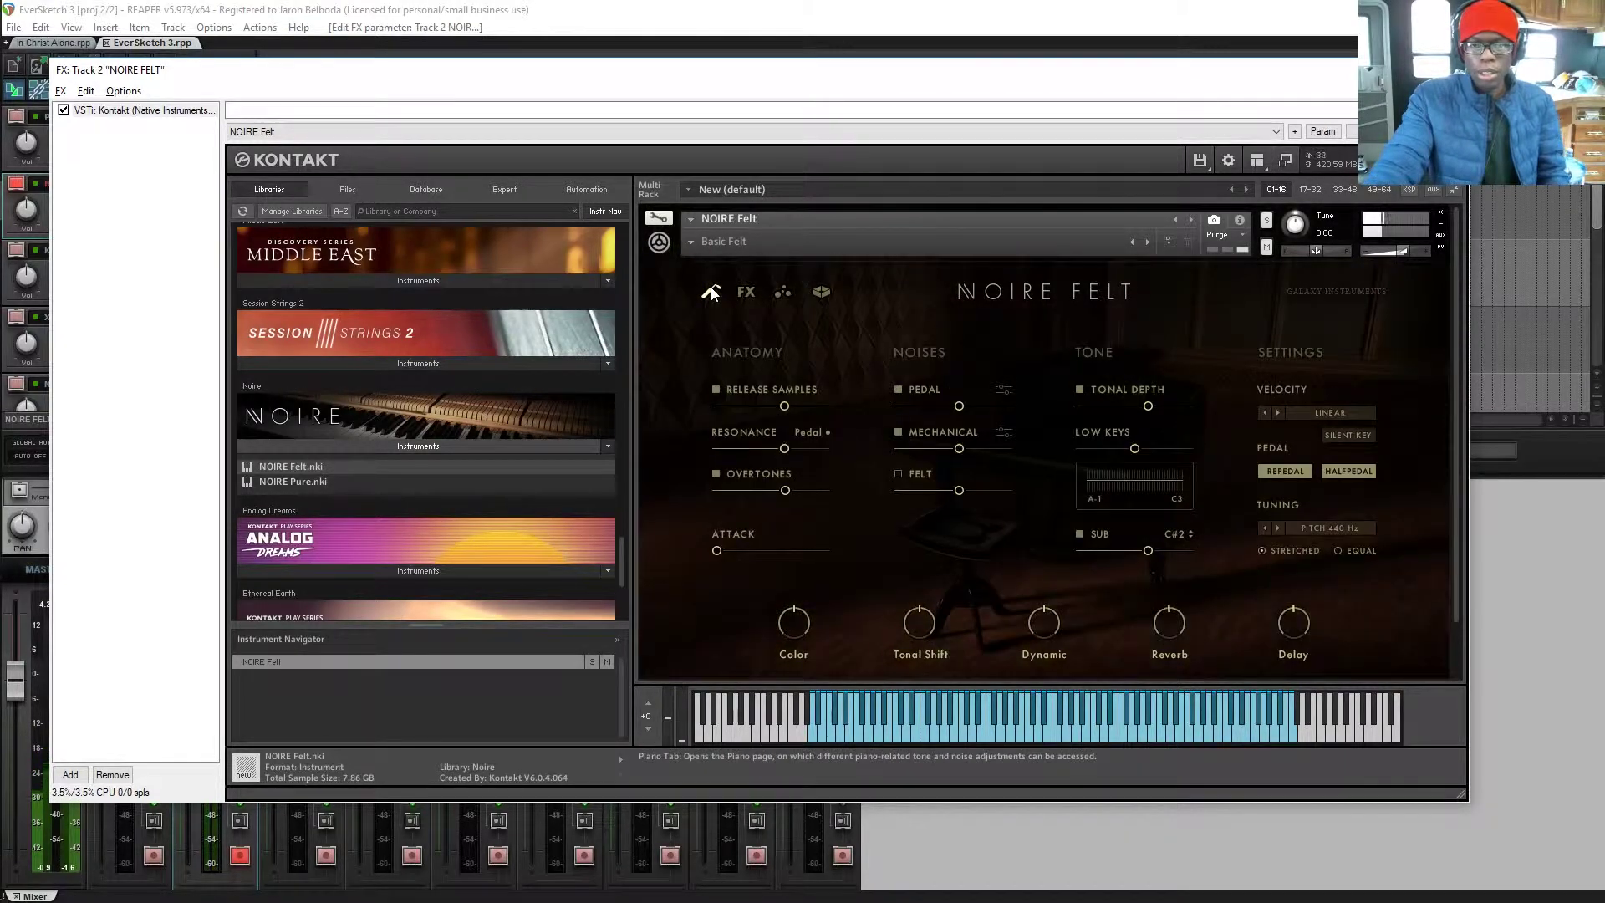
click(895, 473)
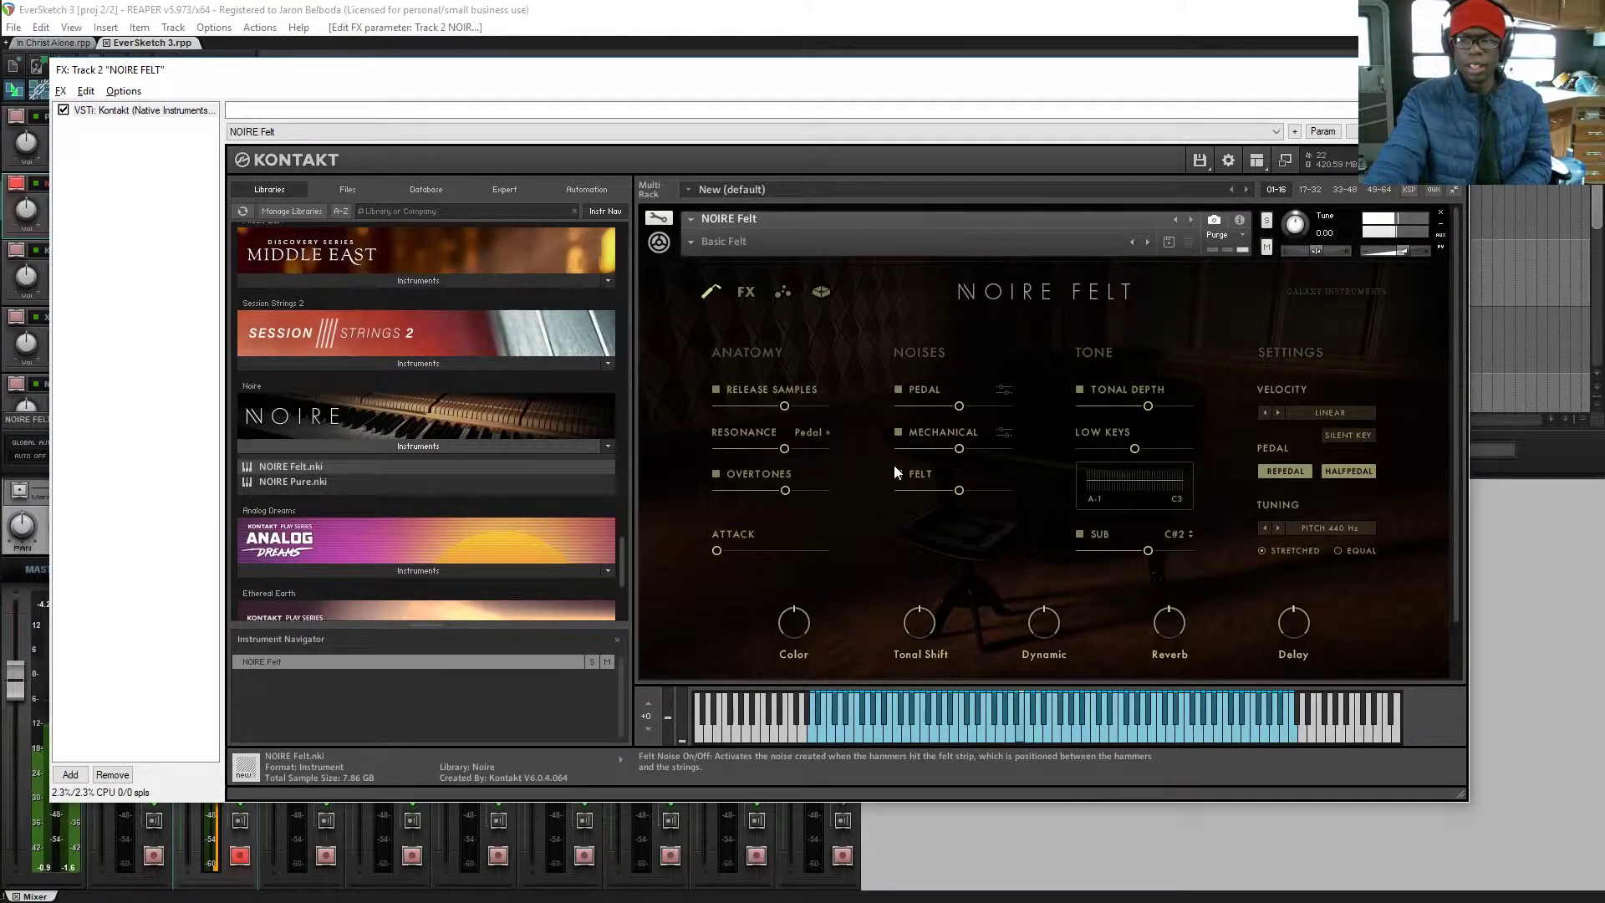
click(746, 292)
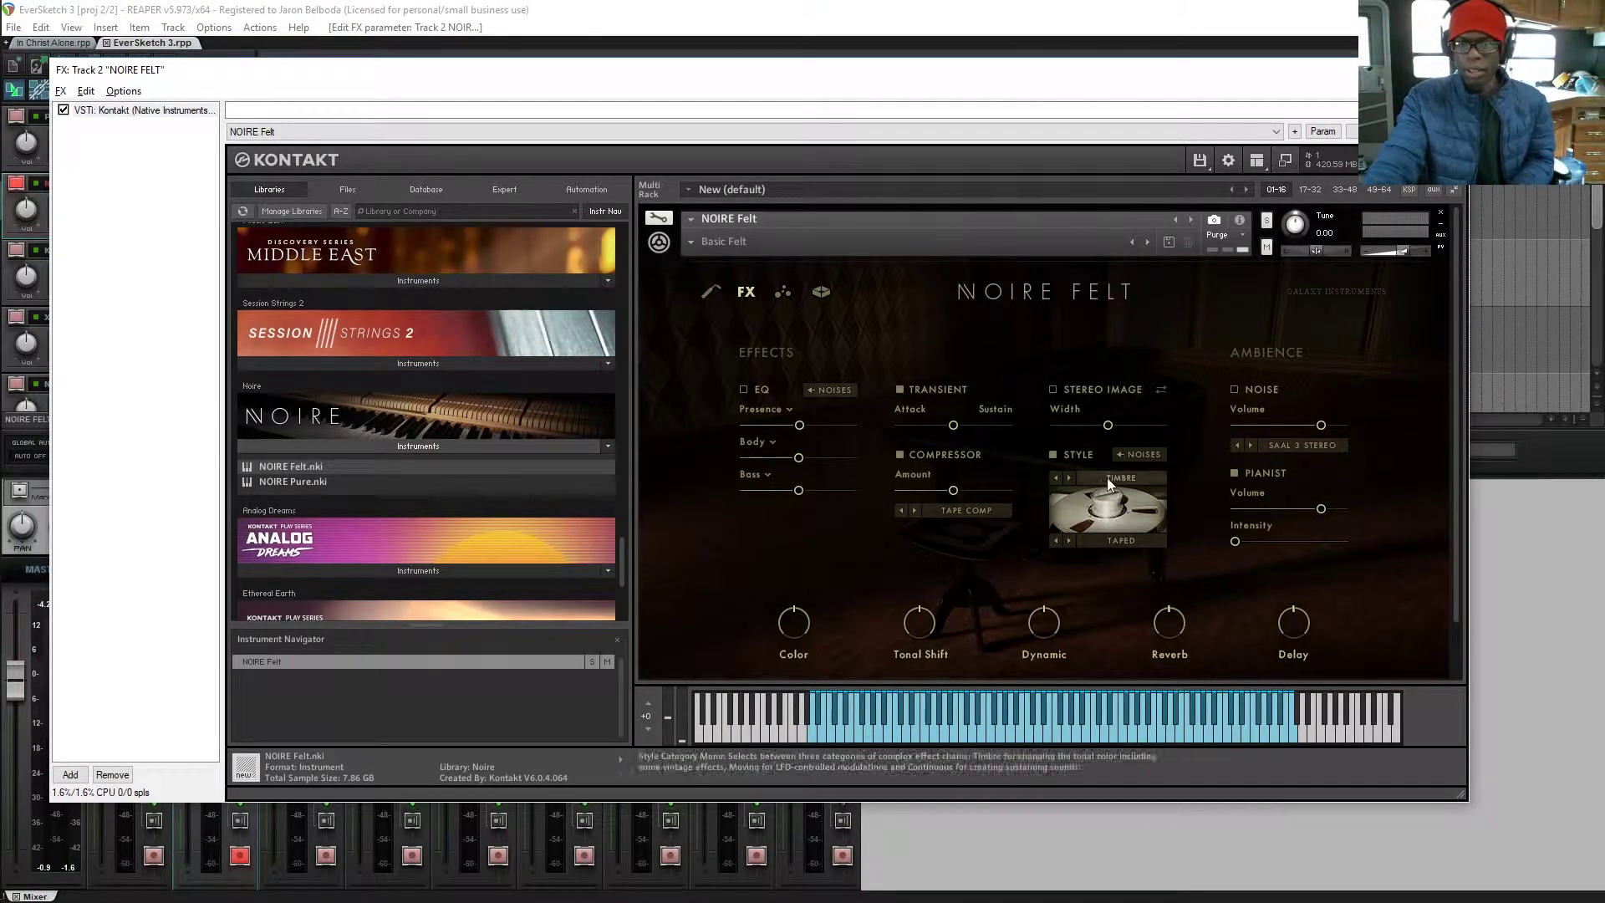
click(1235, 389)
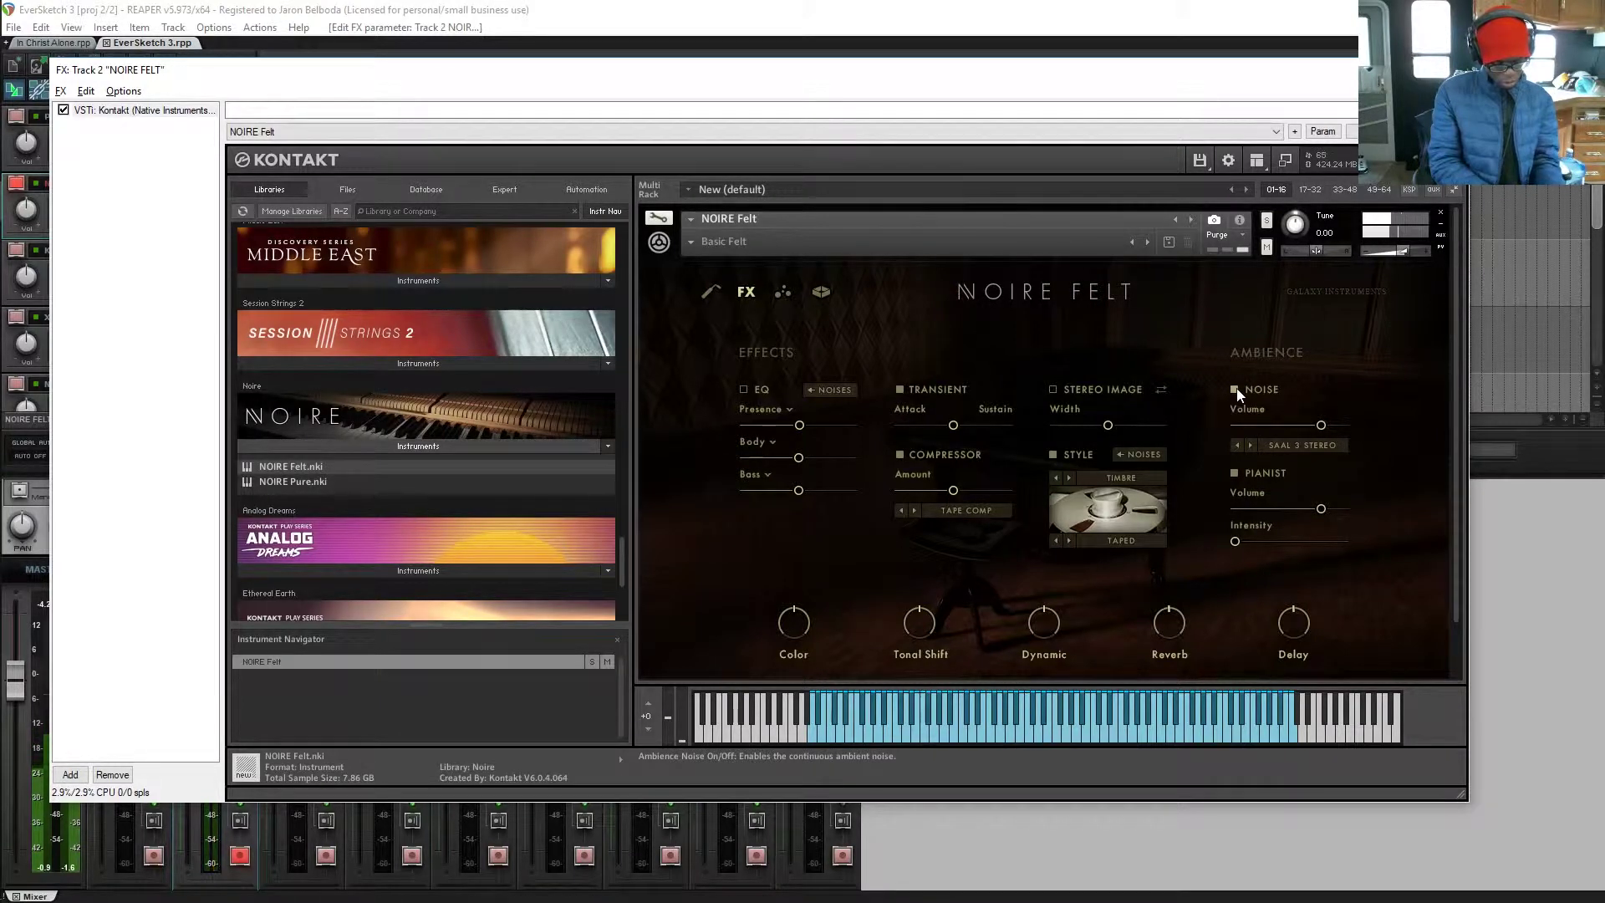
click(1236, 389)
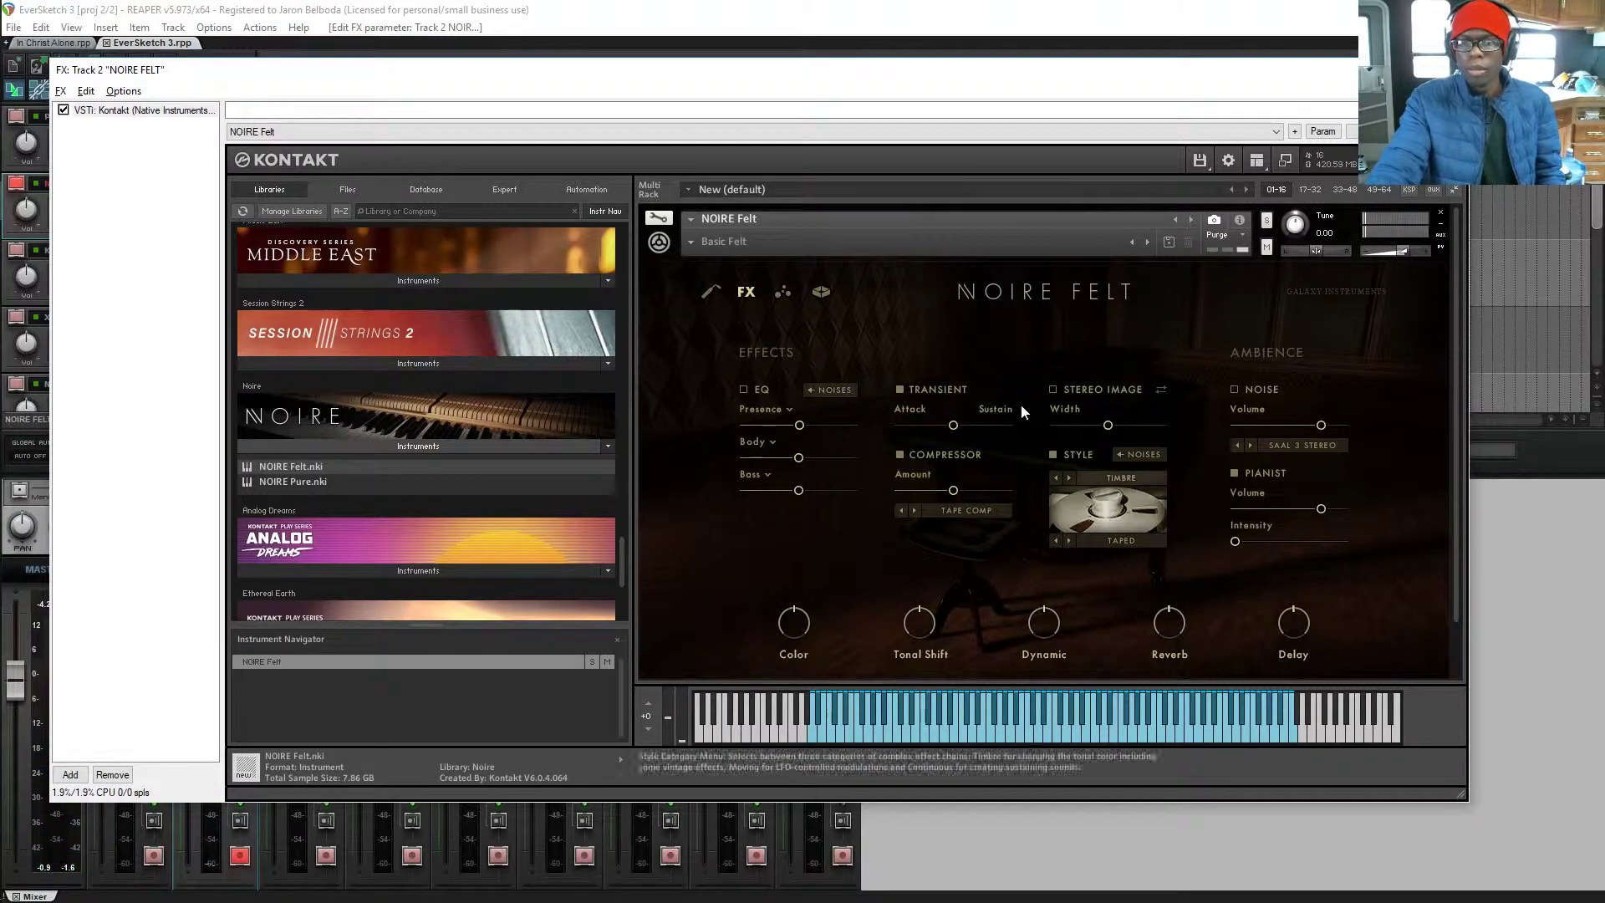
click(710, 292)
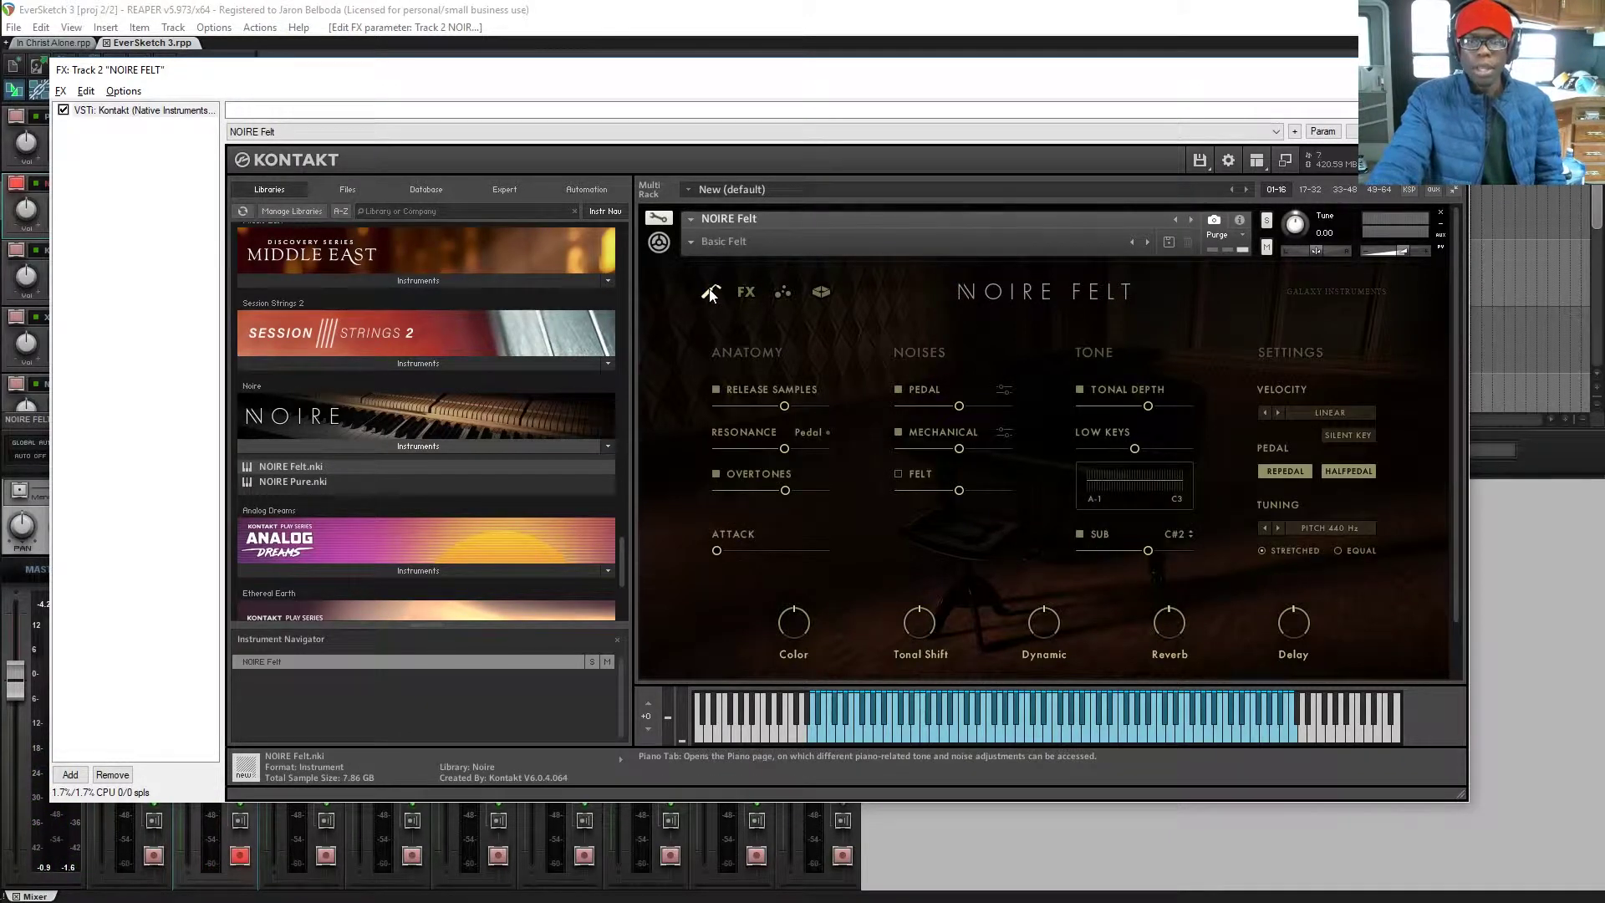
click(710, 294)
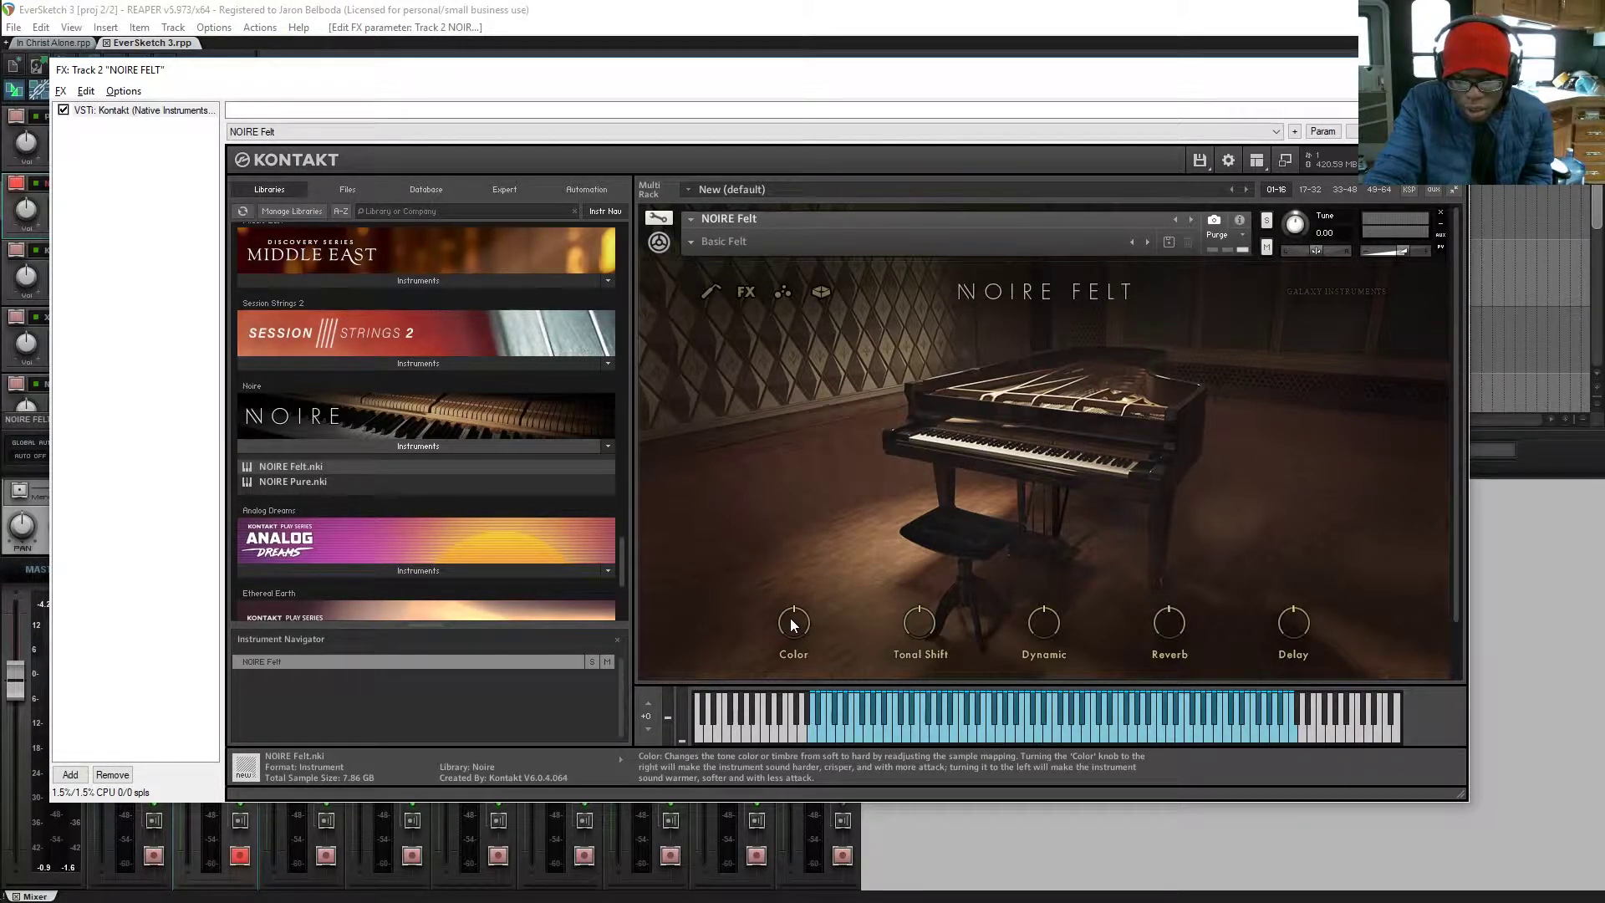
Lower NOIRE Felt's Color to -34% and raise its Tonal Shift above centre
mouse_move(792, 625)
mouse_down()
mouse_move(789, 648)
mouse_move(796, 547)
mouse_move(789, 608)
mouse_up()
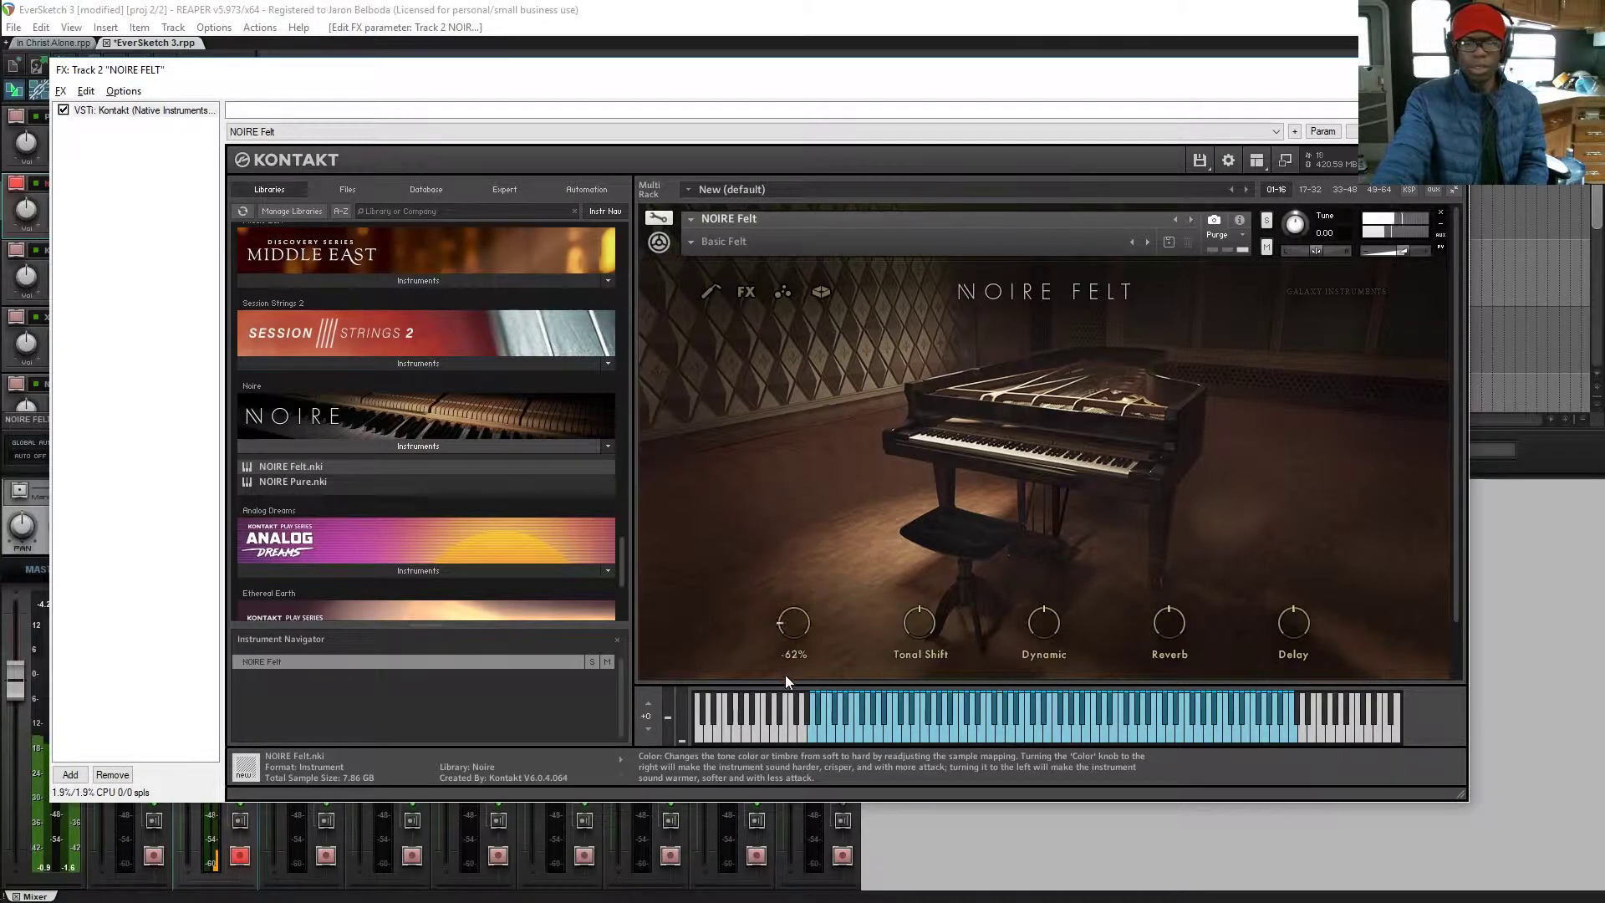
drag(785, 674, 782, 646)
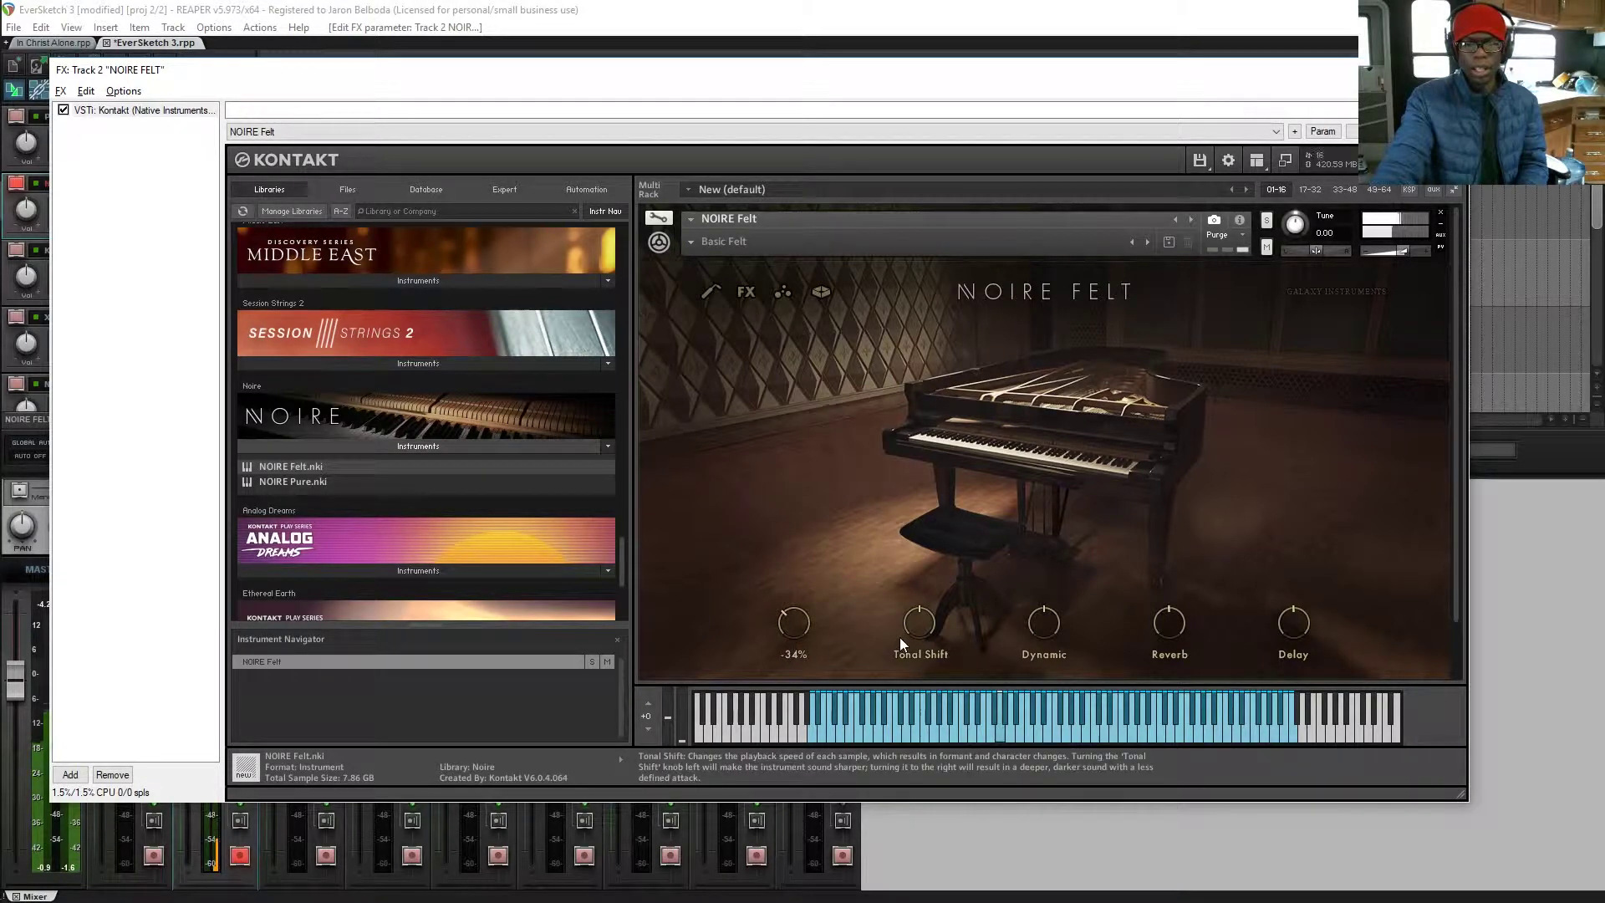
mouse_move(914, 625)
mouse_down()
mouse_move(920, 554)
mouse_move(901, 610)
mouse_up()
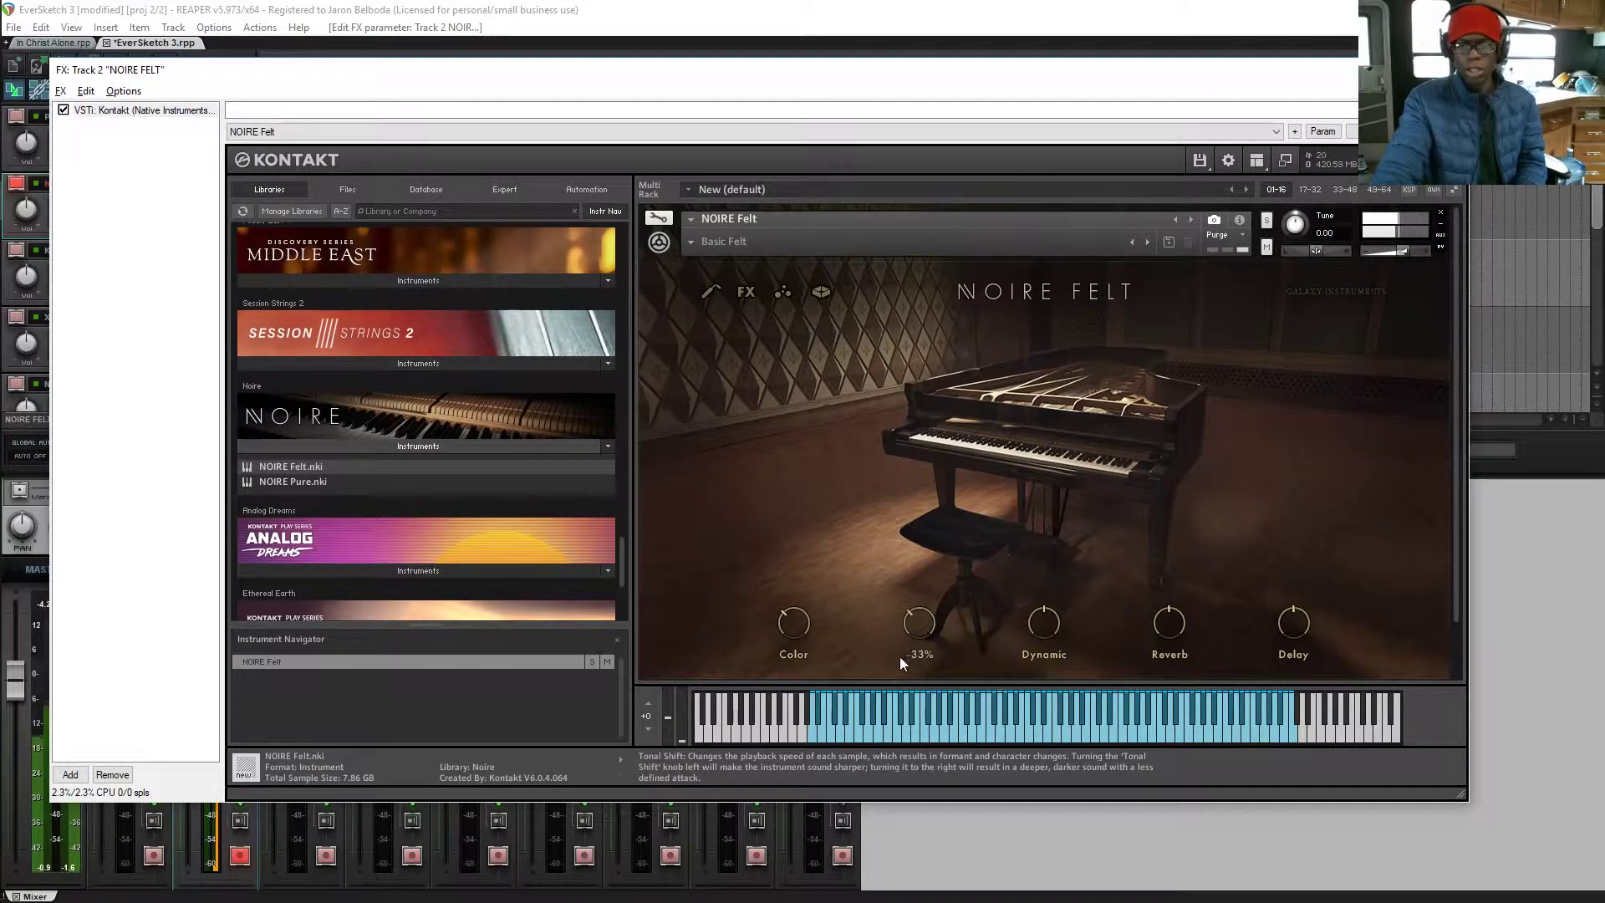
drag(903, 706, 906, 642)
Try compressed and expanded Dynamic settings and return Dynamic to its centre position
mouse_move(1041, 624)
drag(1046, 626, 1032, 585)
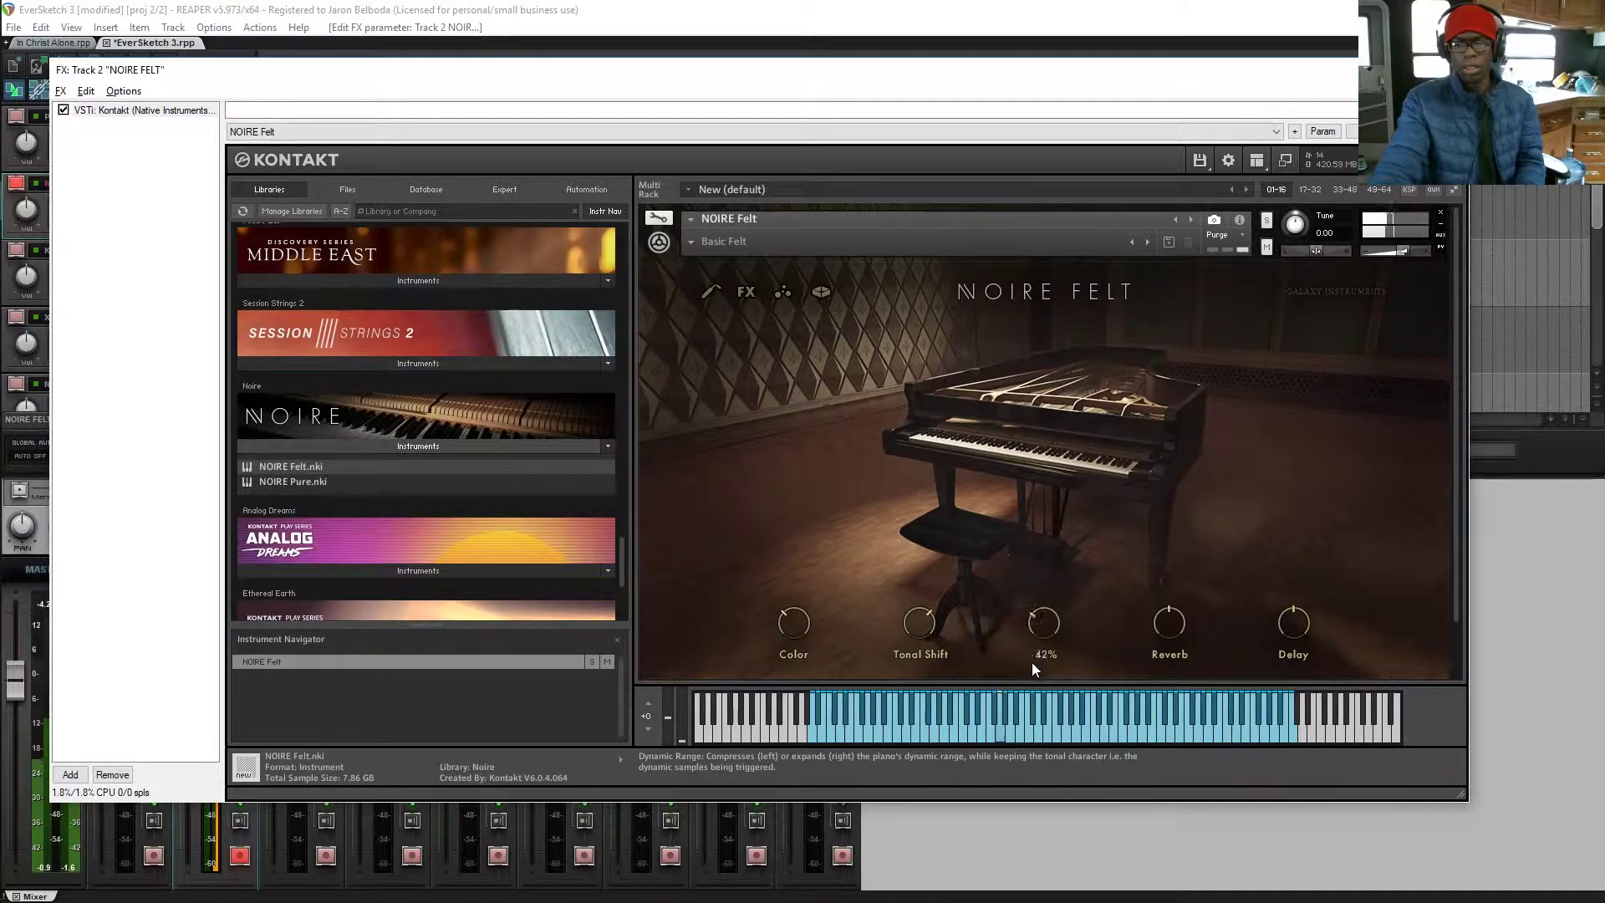
drag(1032, 662, 1034, 706)
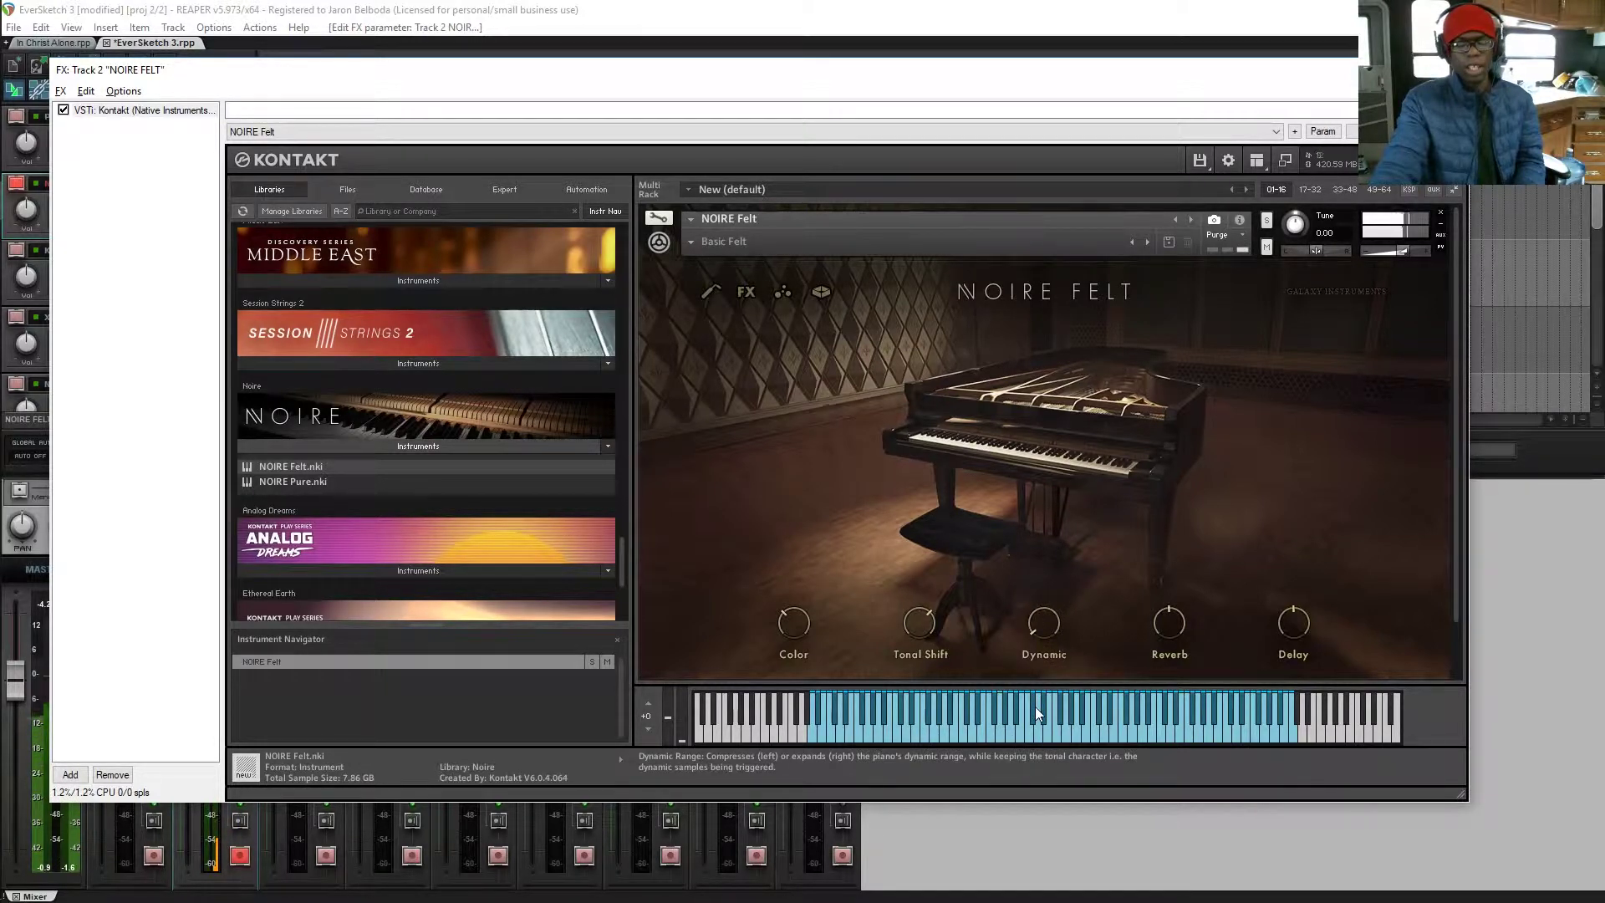
drag(1035, 622, 1040, 568)
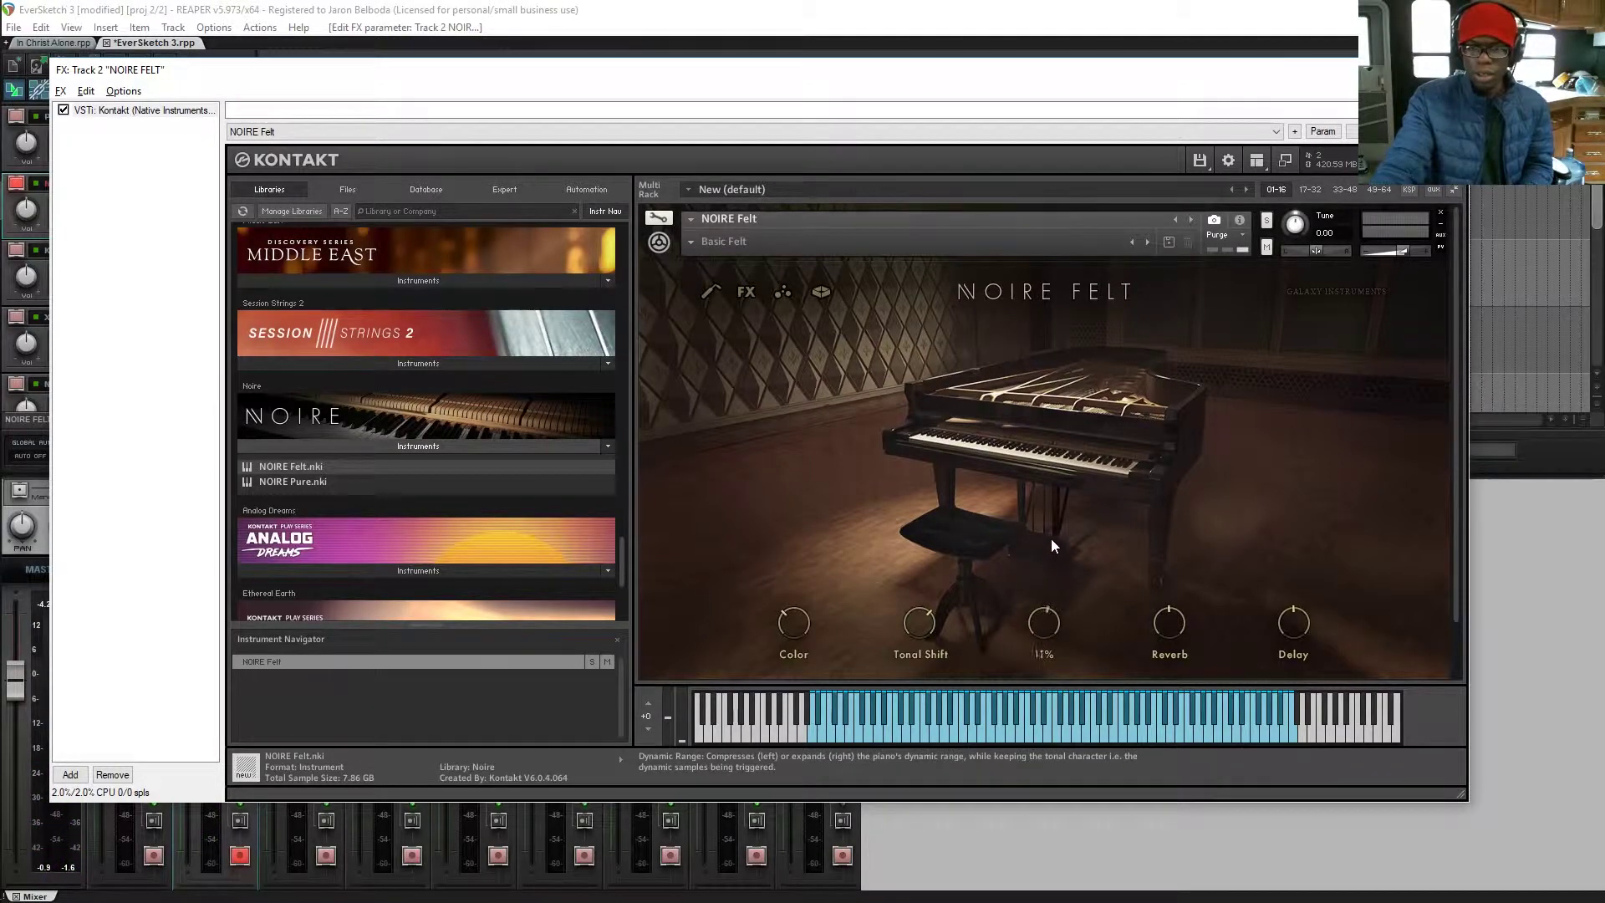
drag(1047, 625, 1046, 633)
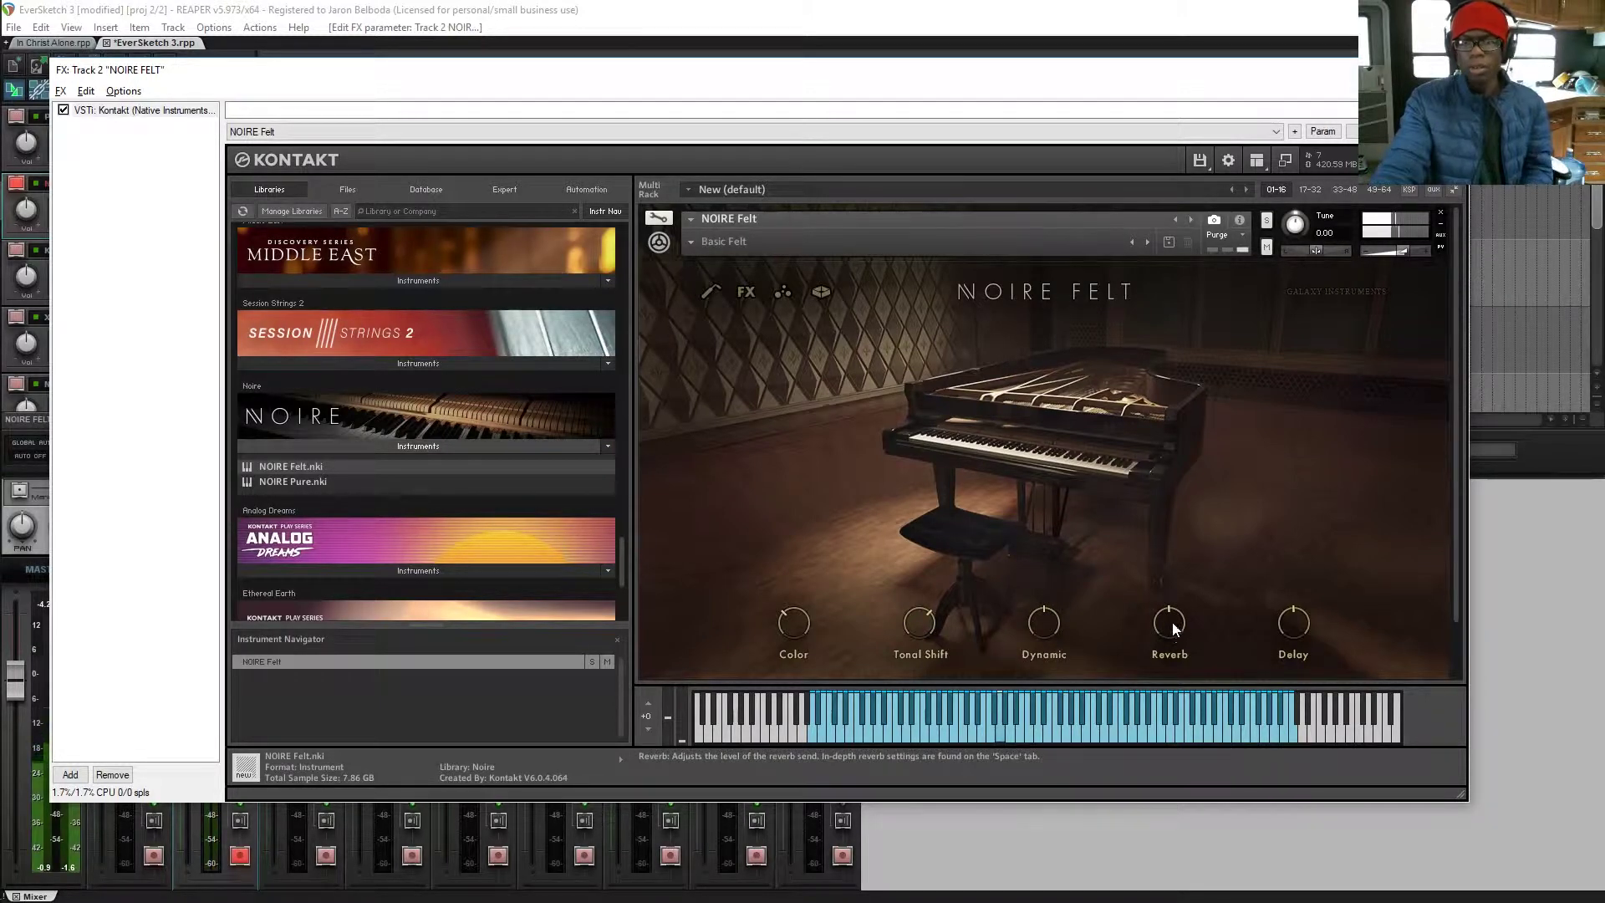
Enable the IRC Reverb and the Replika Delay in the Space settings
click(820, 294)
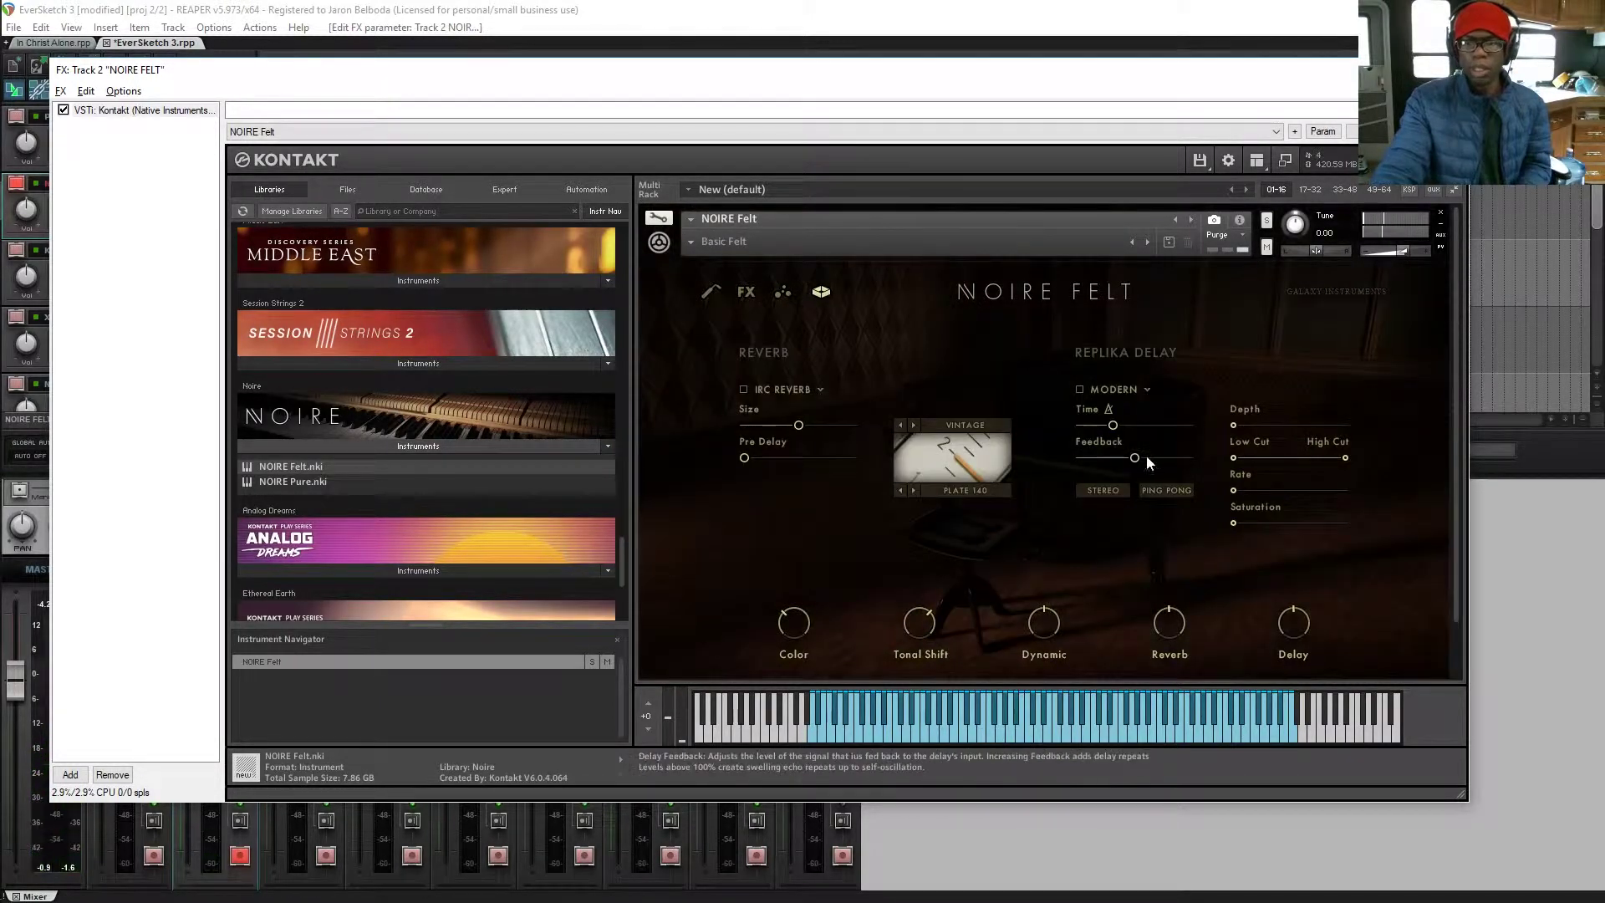
click(743, 390)
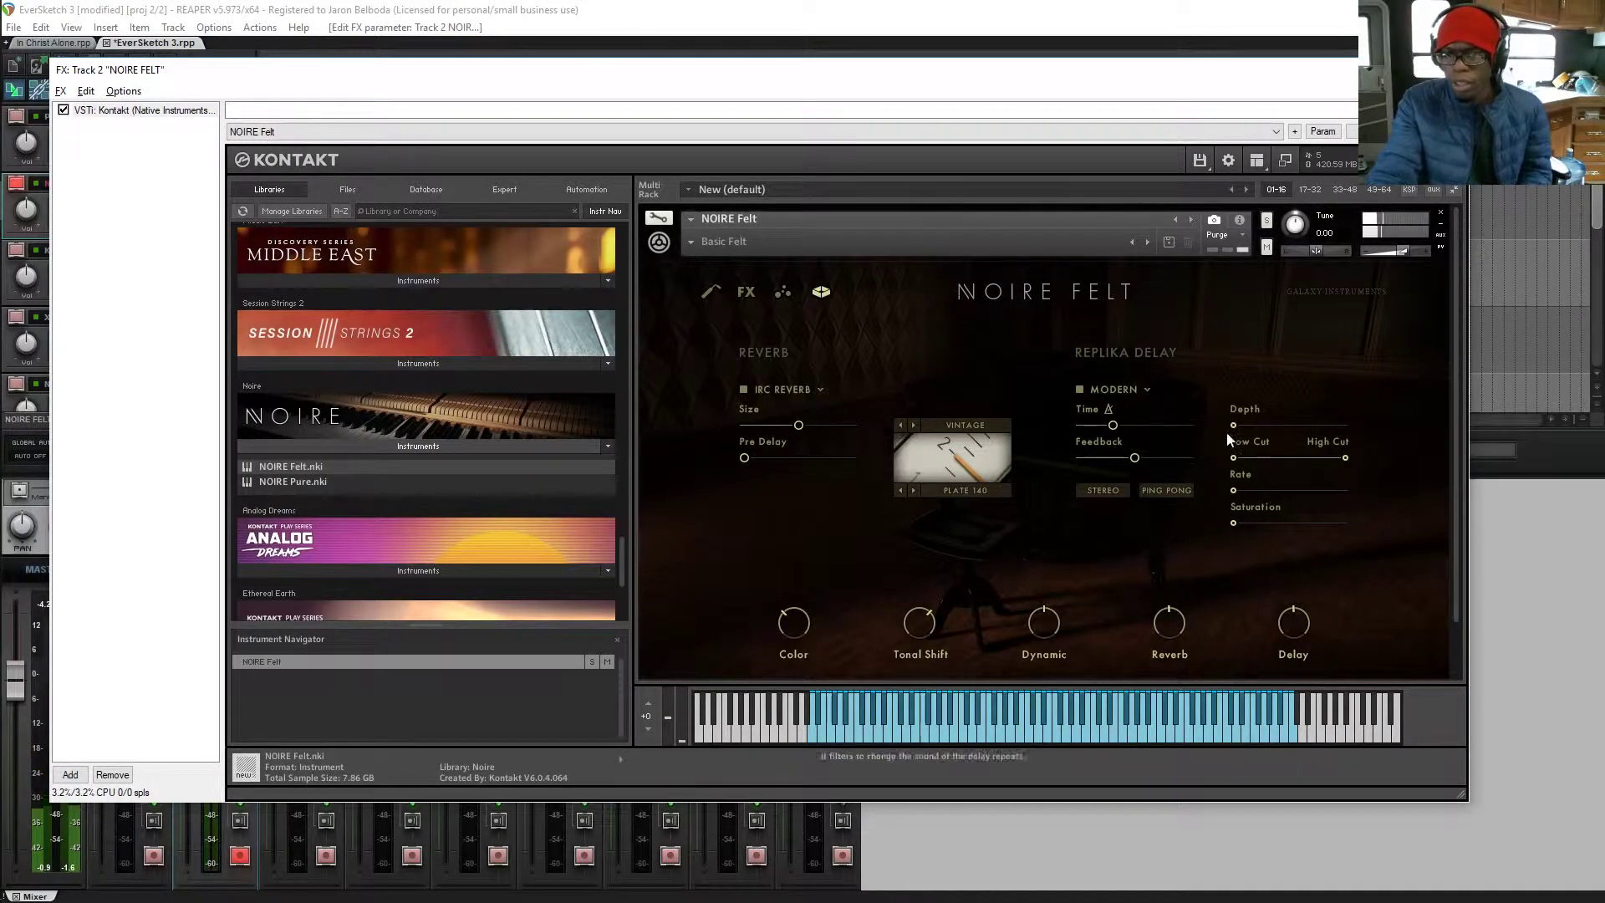
Try the Tape, Analogue and Vintage types of the Replika Delay and settle on Diffusion
click(1146, 390)
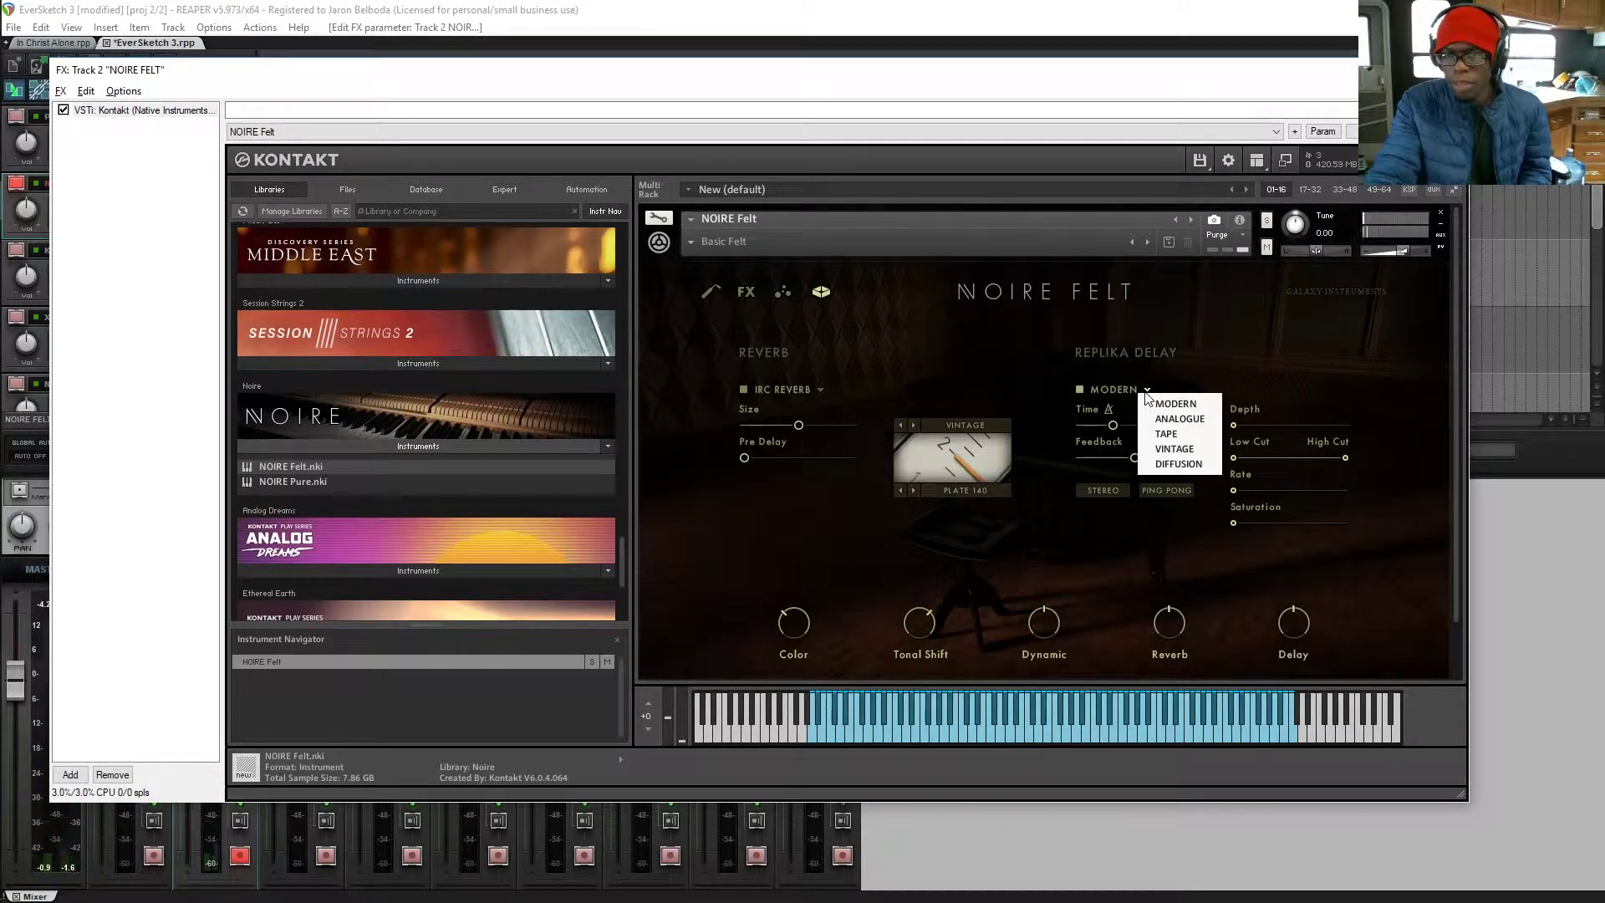
click(1193, 433)
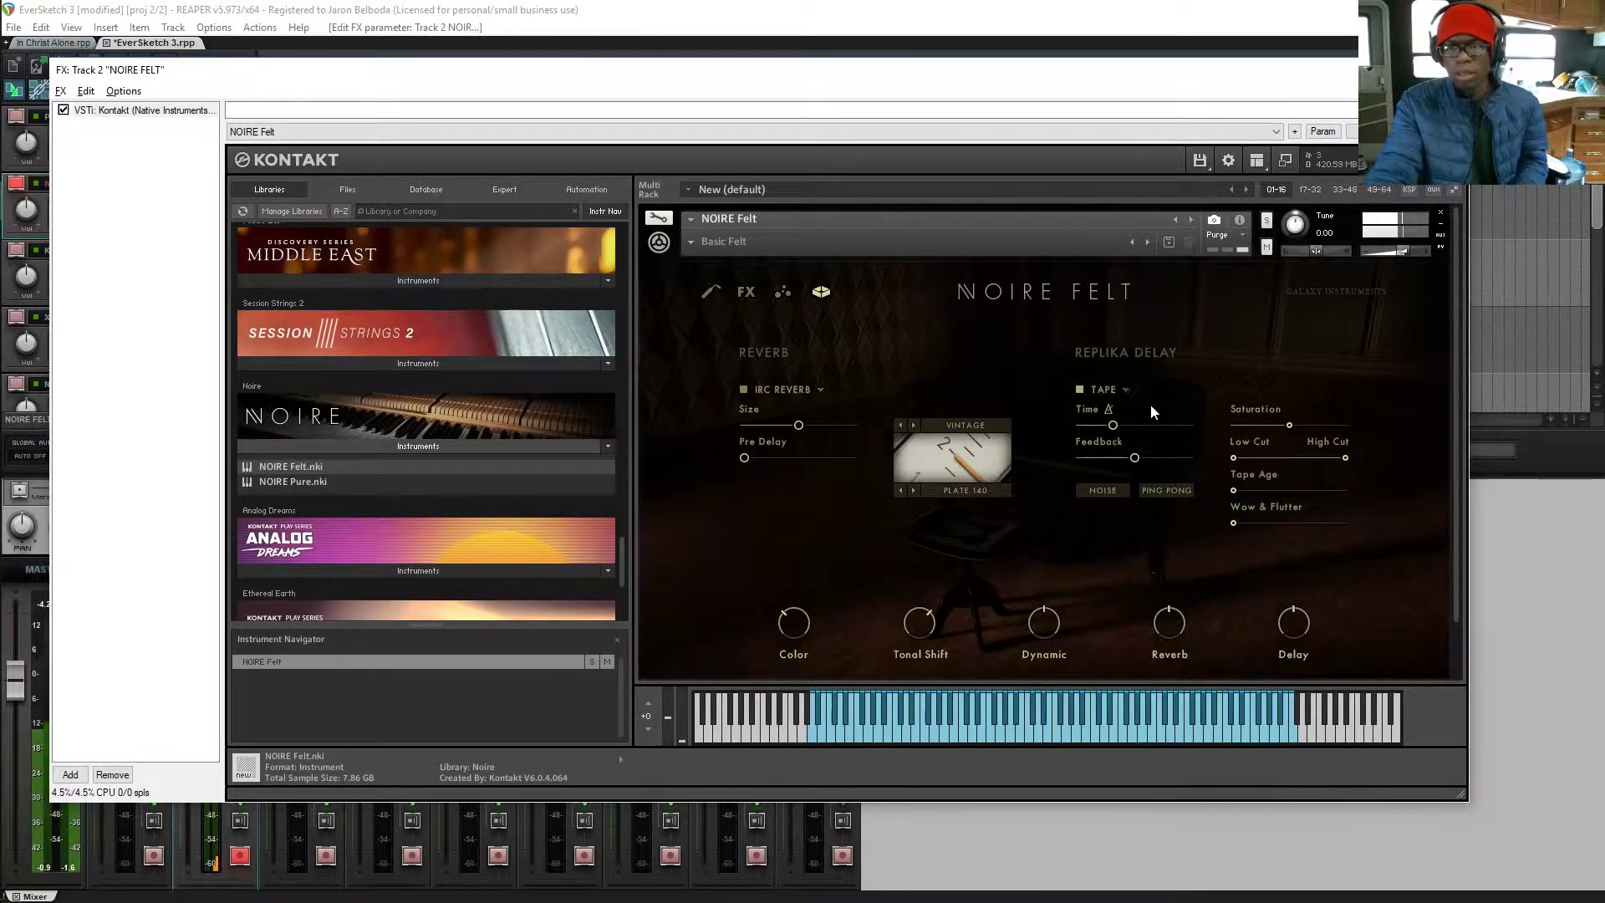
click(1124, 390)
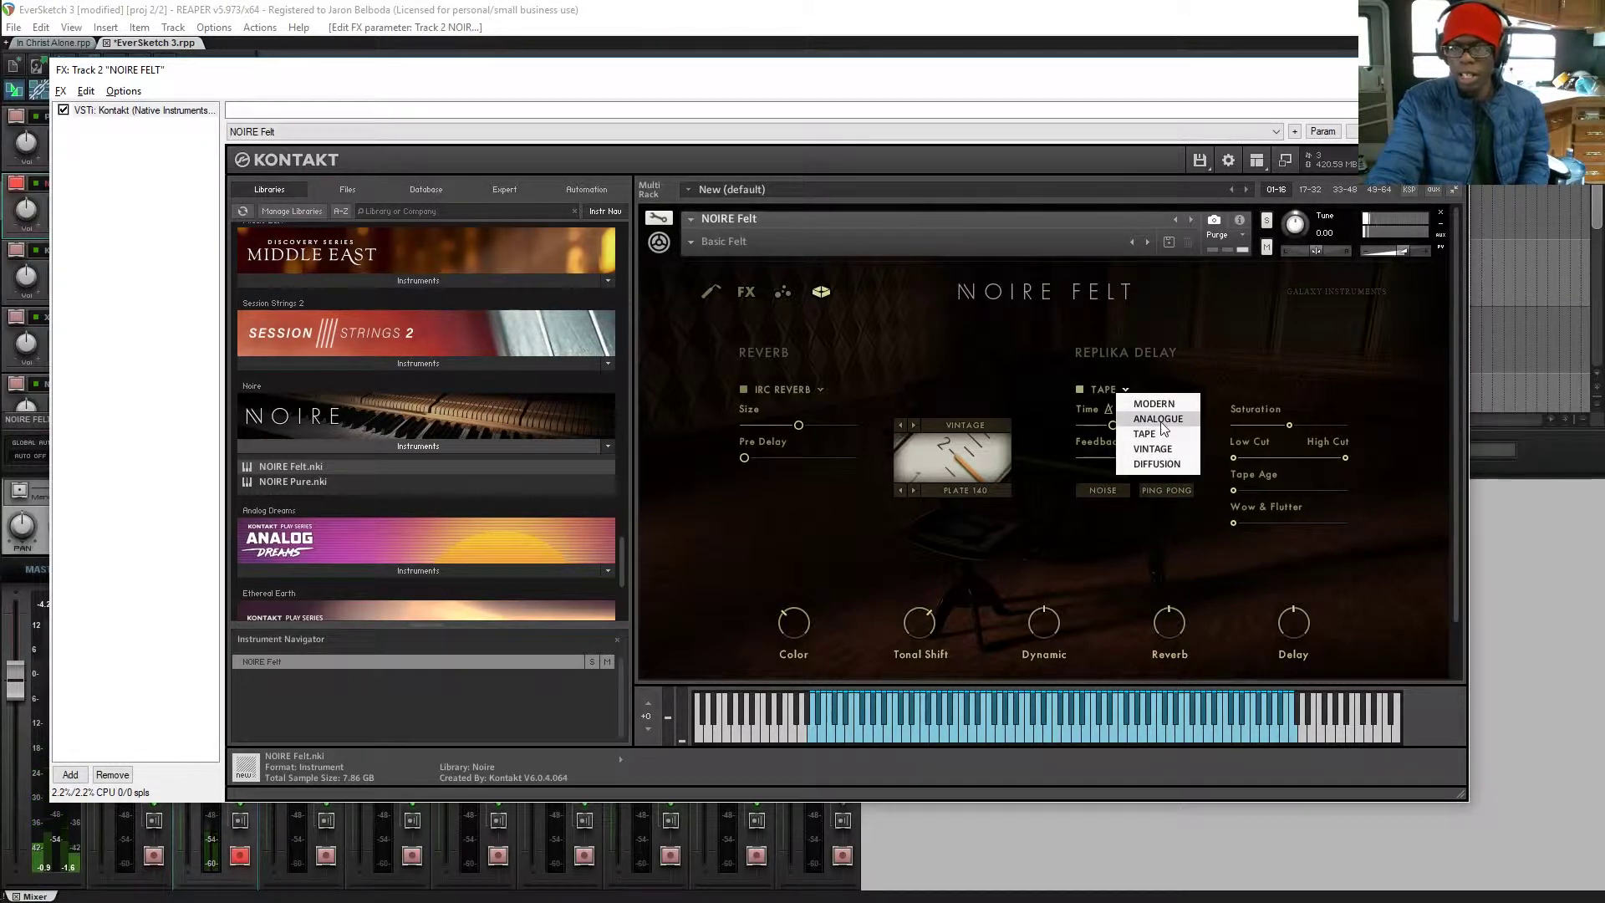
click(1158, 419)
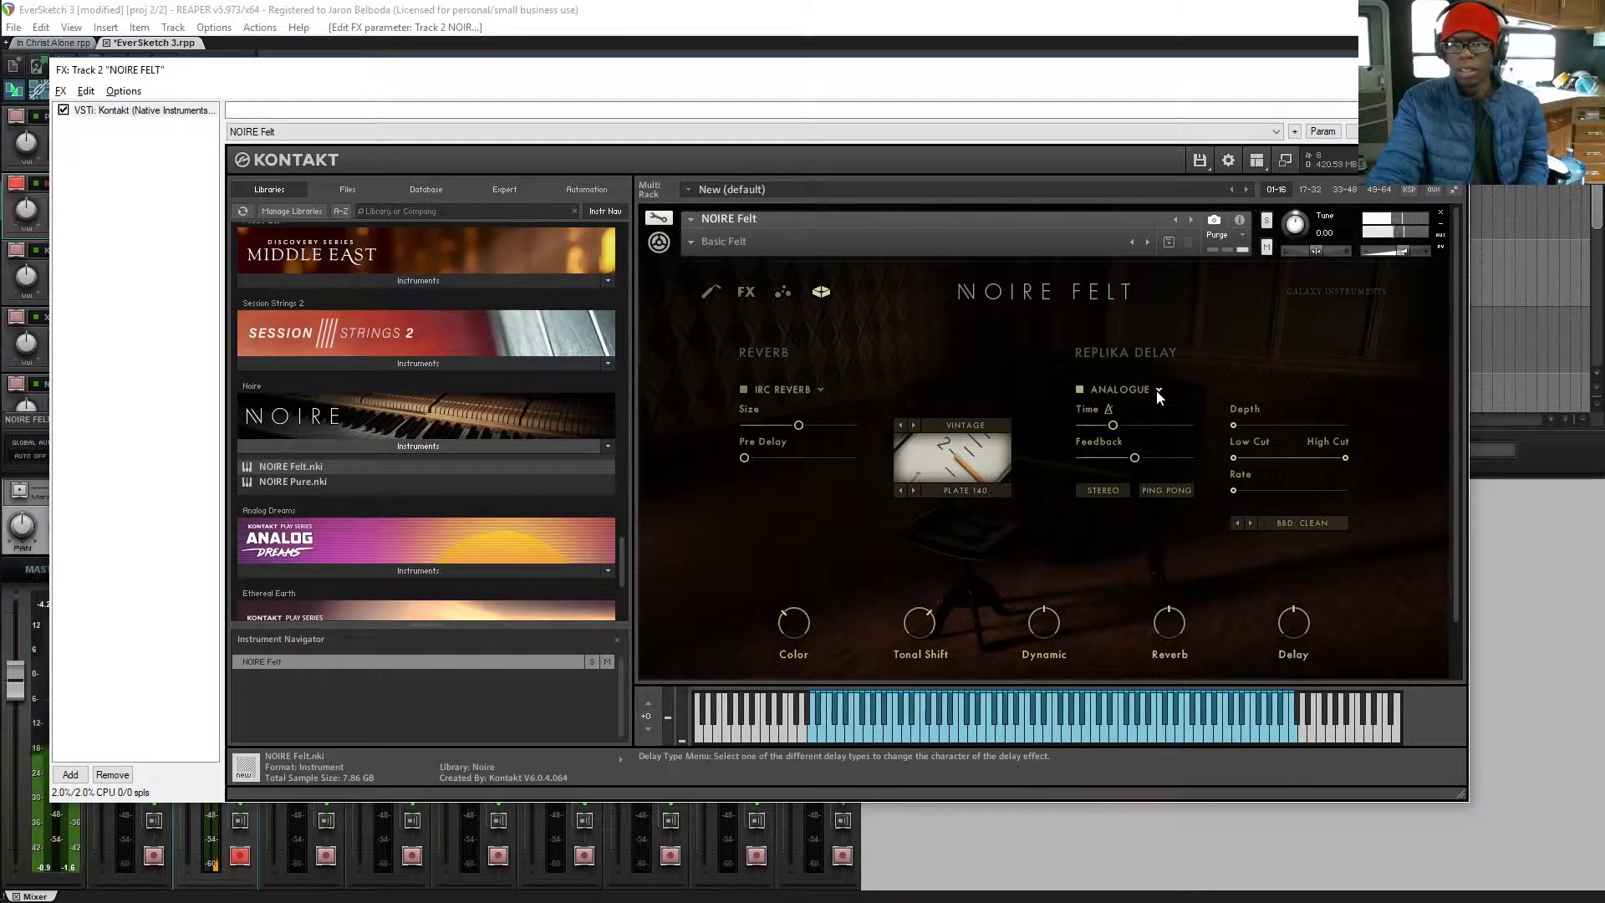
click(1158, 390)
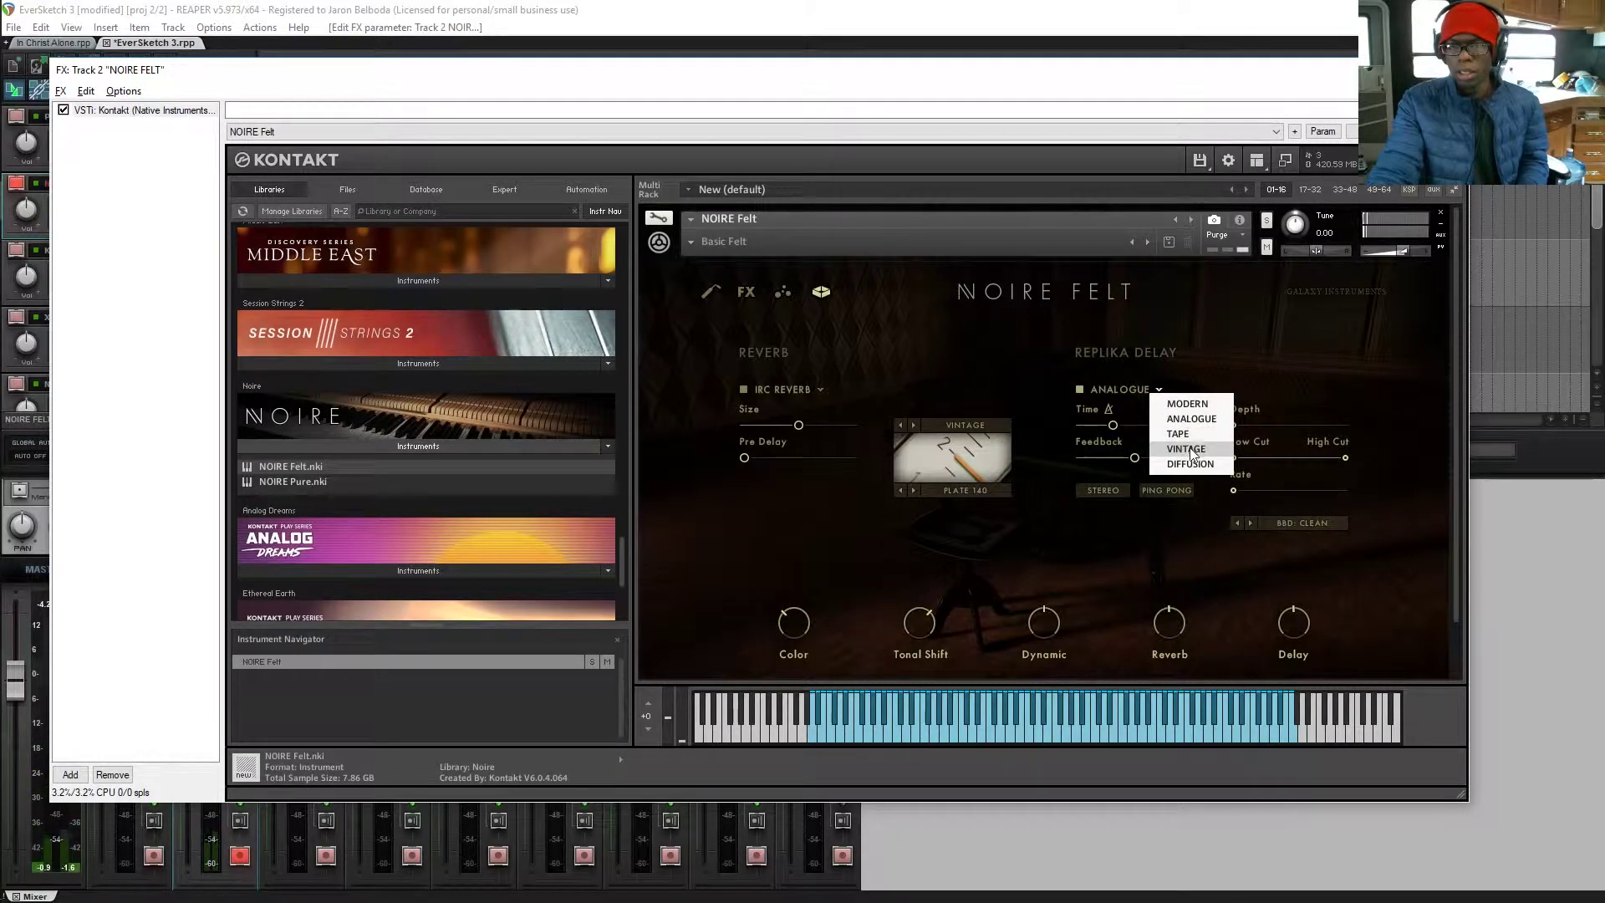
click(1187, 449)
click(1146, 391)
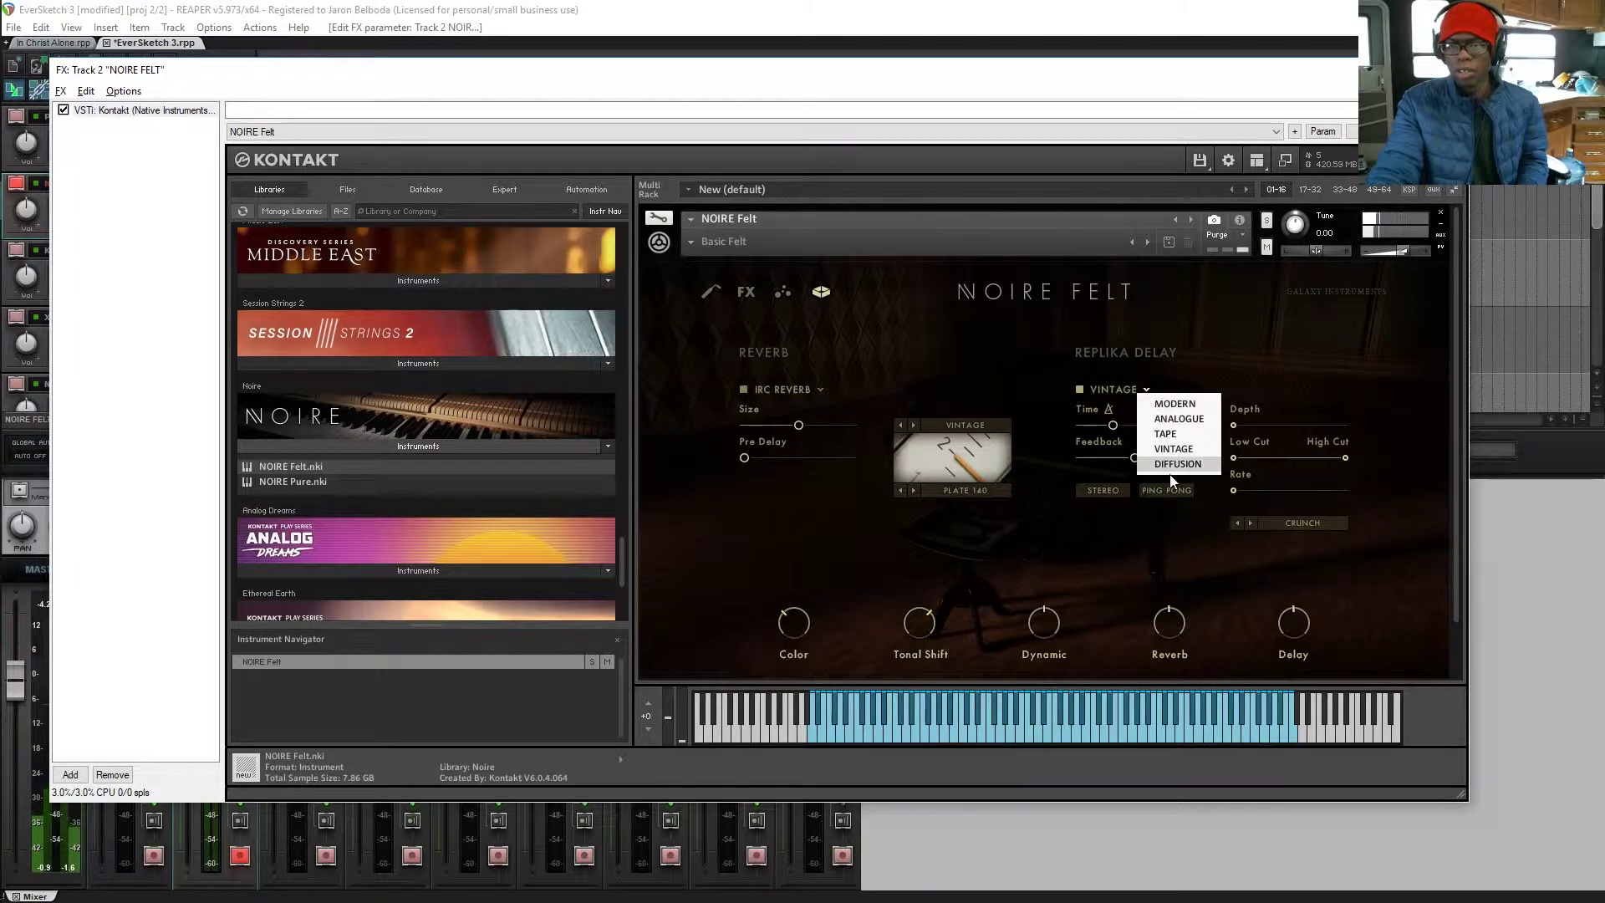
click(1168, 463)
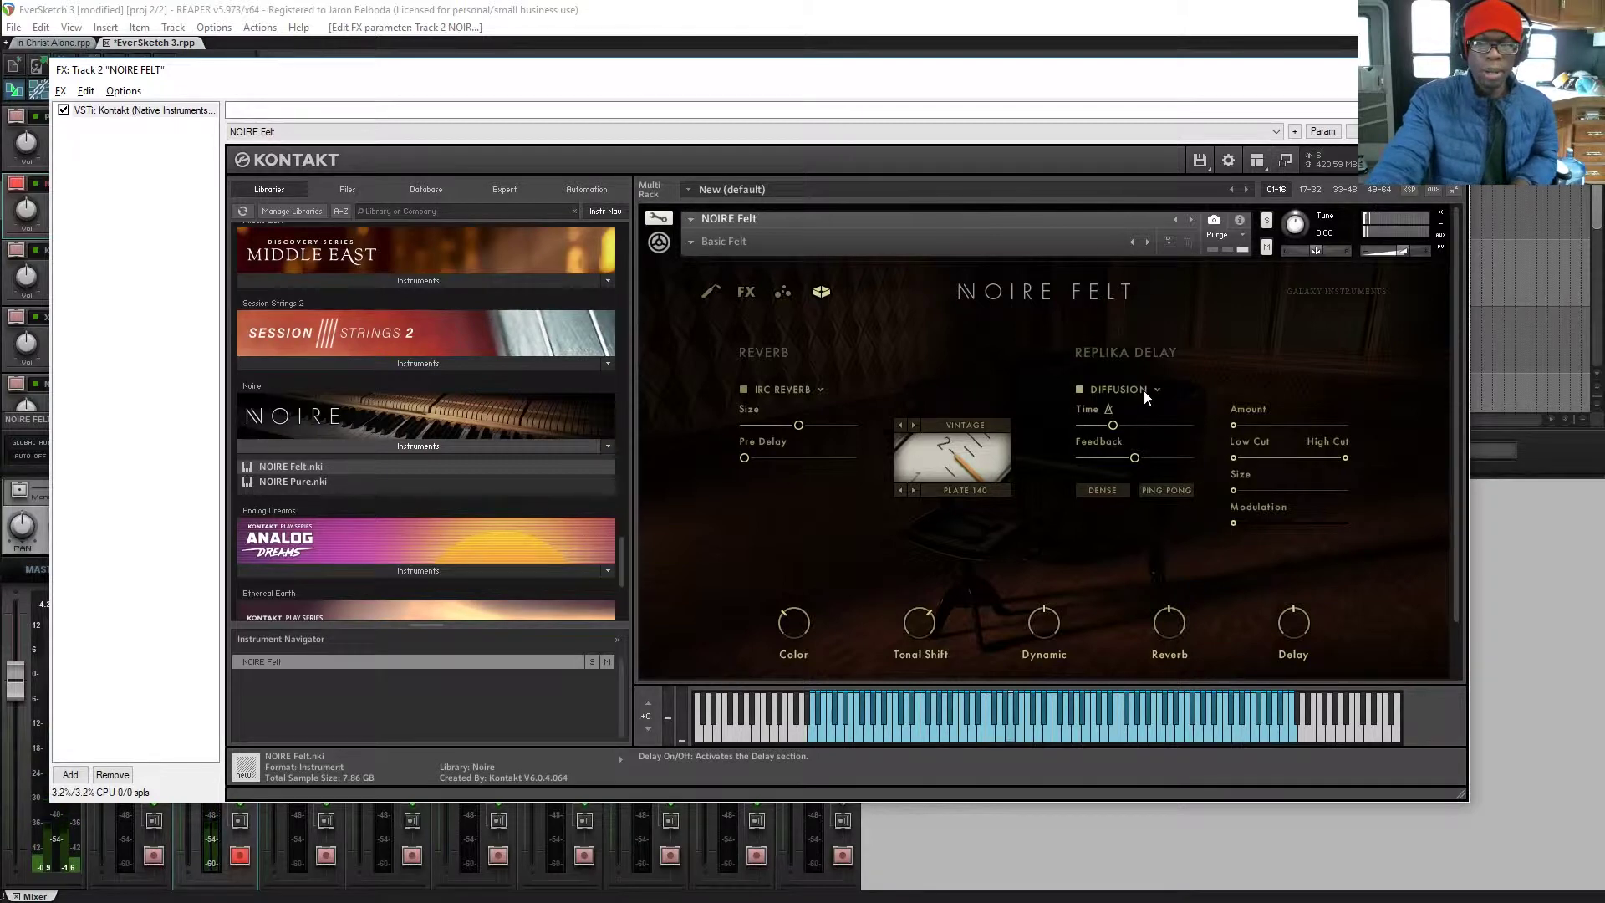
On the main instrument view, lower the Reverb send below centre and raise the Delay send above centre
click(710, 291)
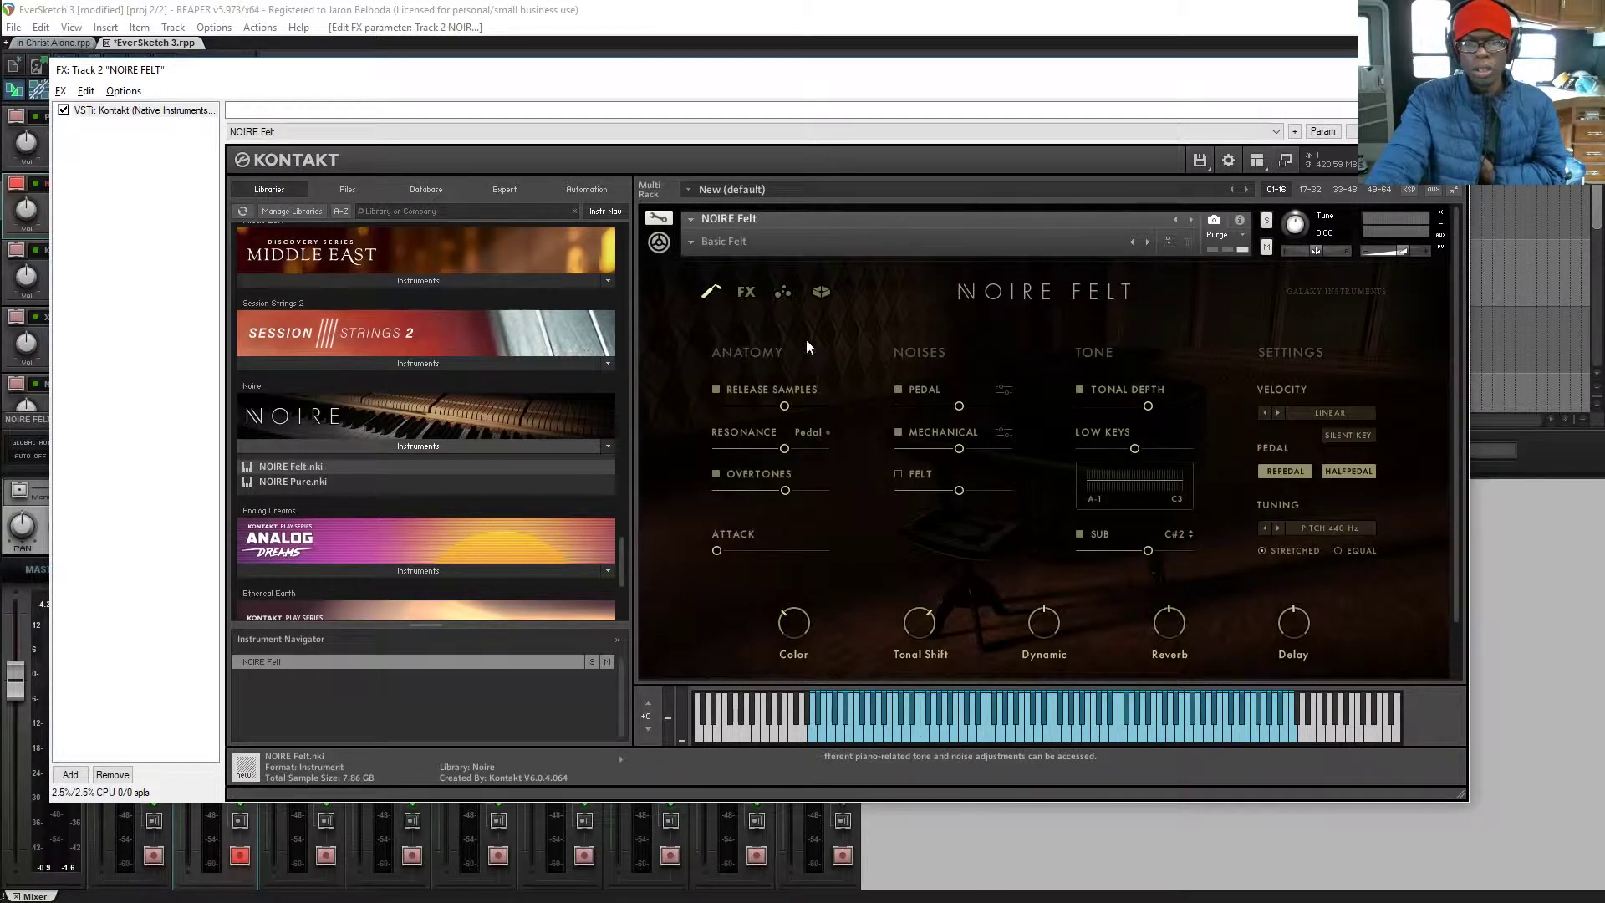
click(1308, 598)
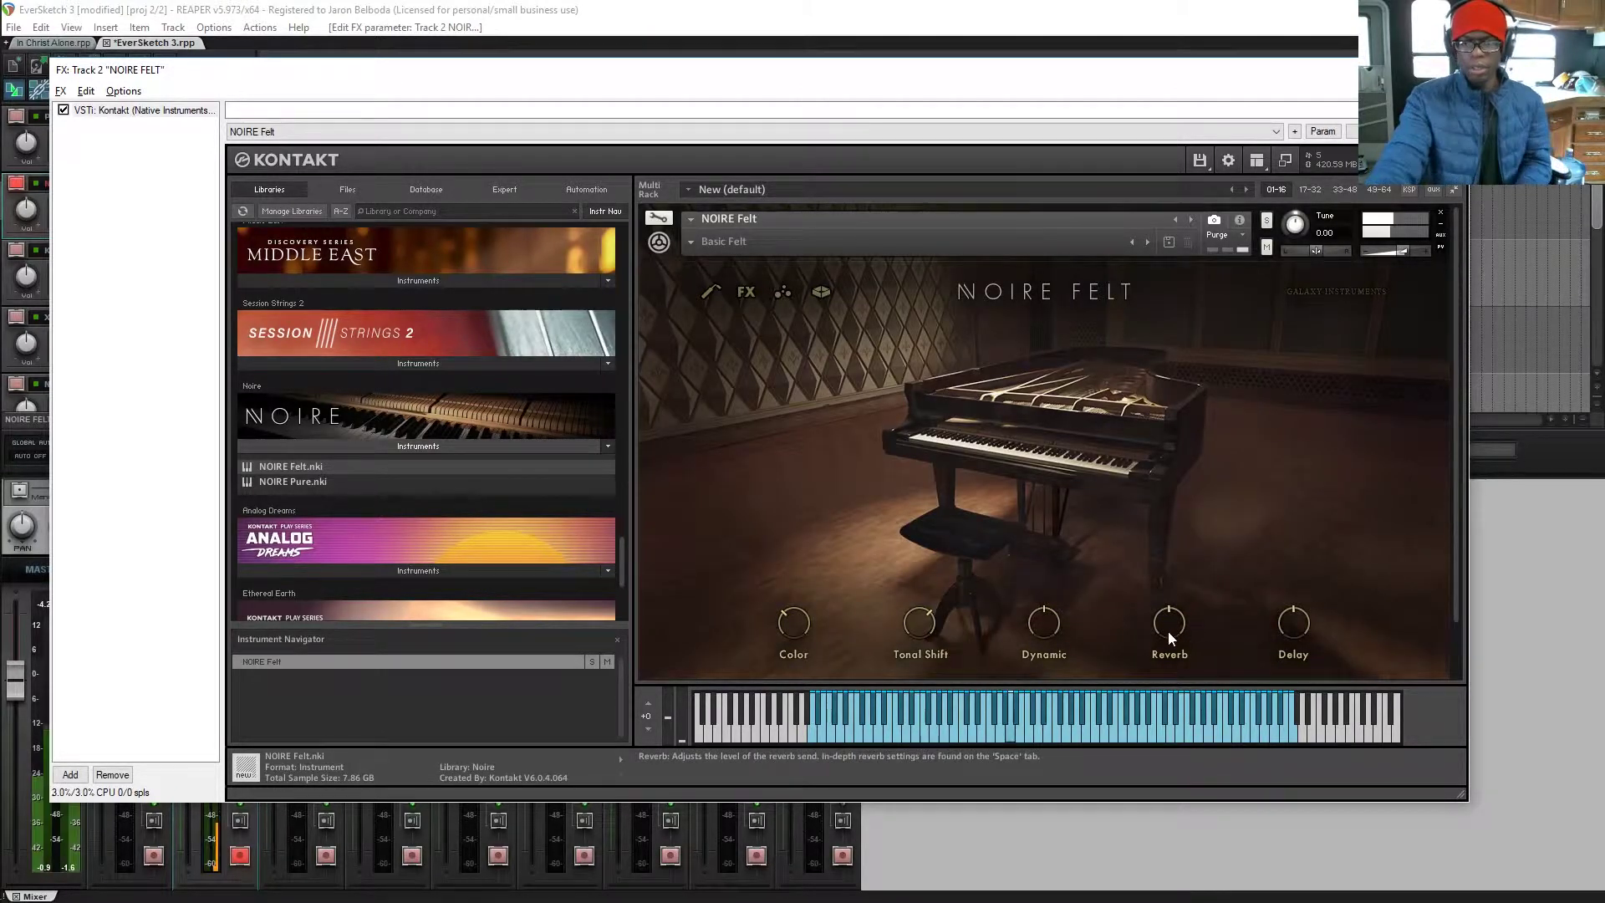
drag(1167, 630, 1171, 664)
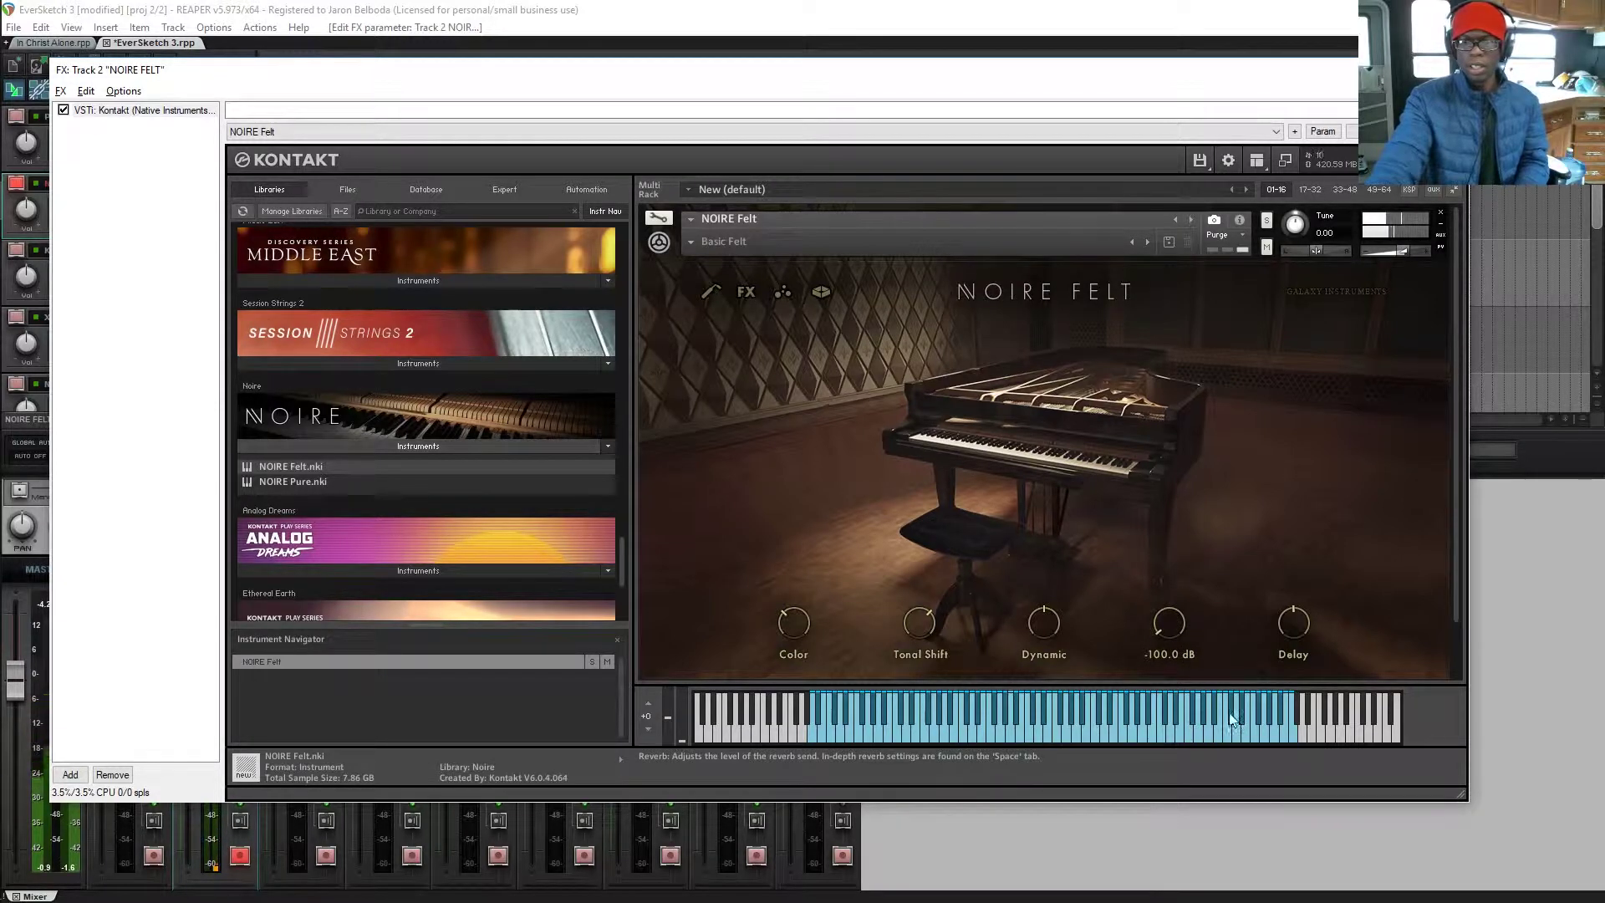
mouse_move(1294, 626)
mouse_down()
mouse_move(1315, 548)
mouse_move(1287, 665)
mouse_move(1294, 731)
mouse_move(1294, 624)
mouse_up()
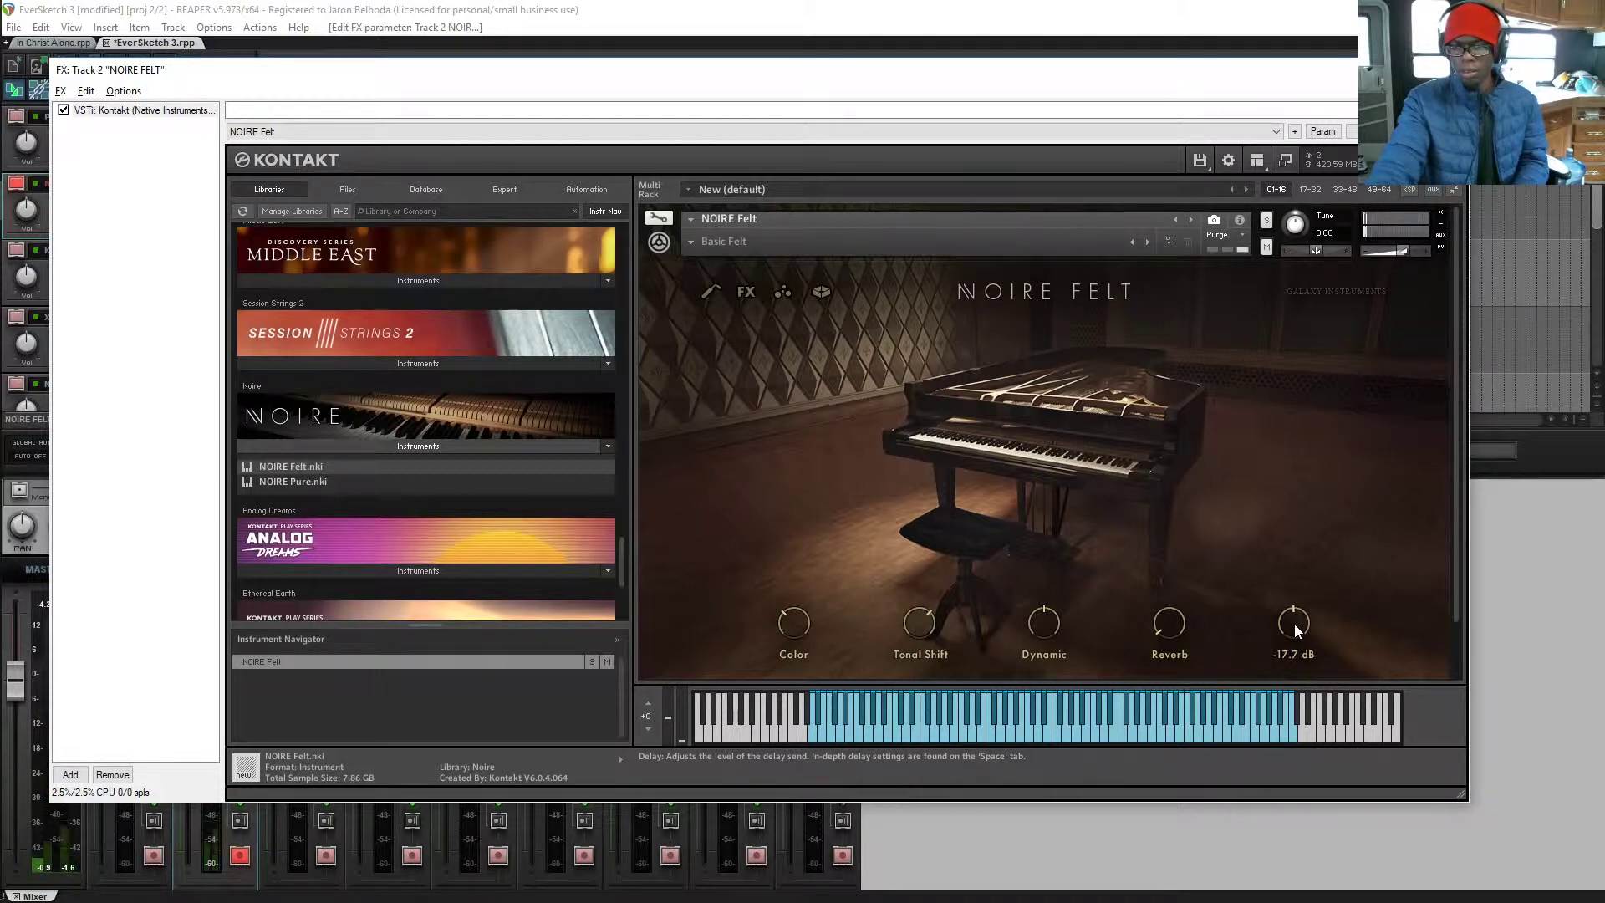
drag(1294, 624, 1295, 623)
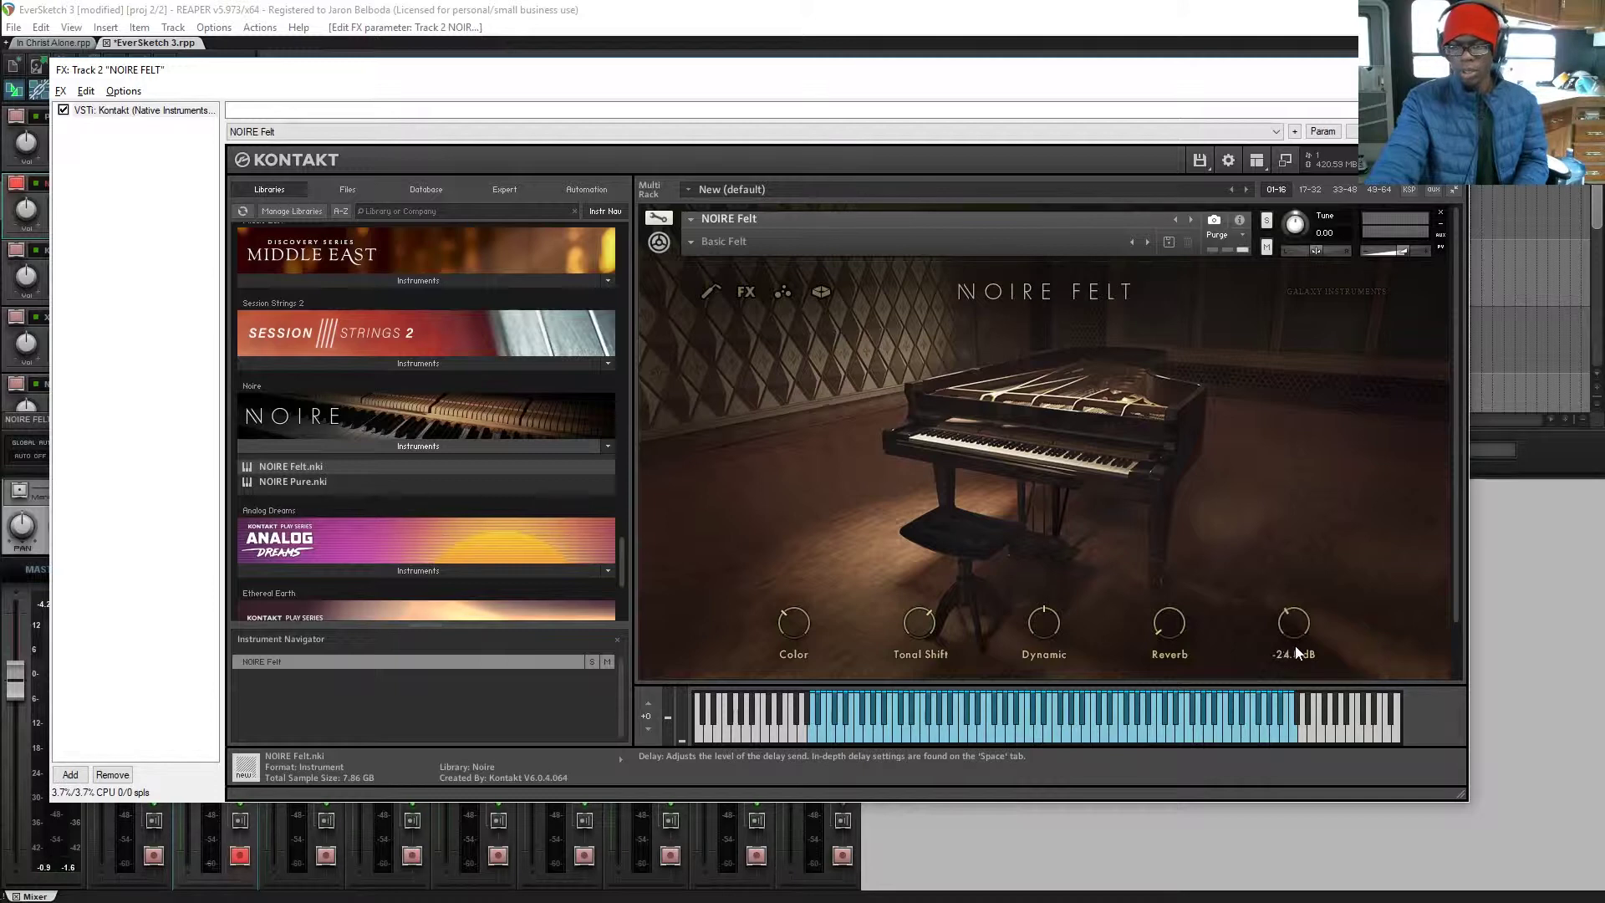
drag(1164, 622, 1166, 684)
drag(1297, 630, 1307, 584)
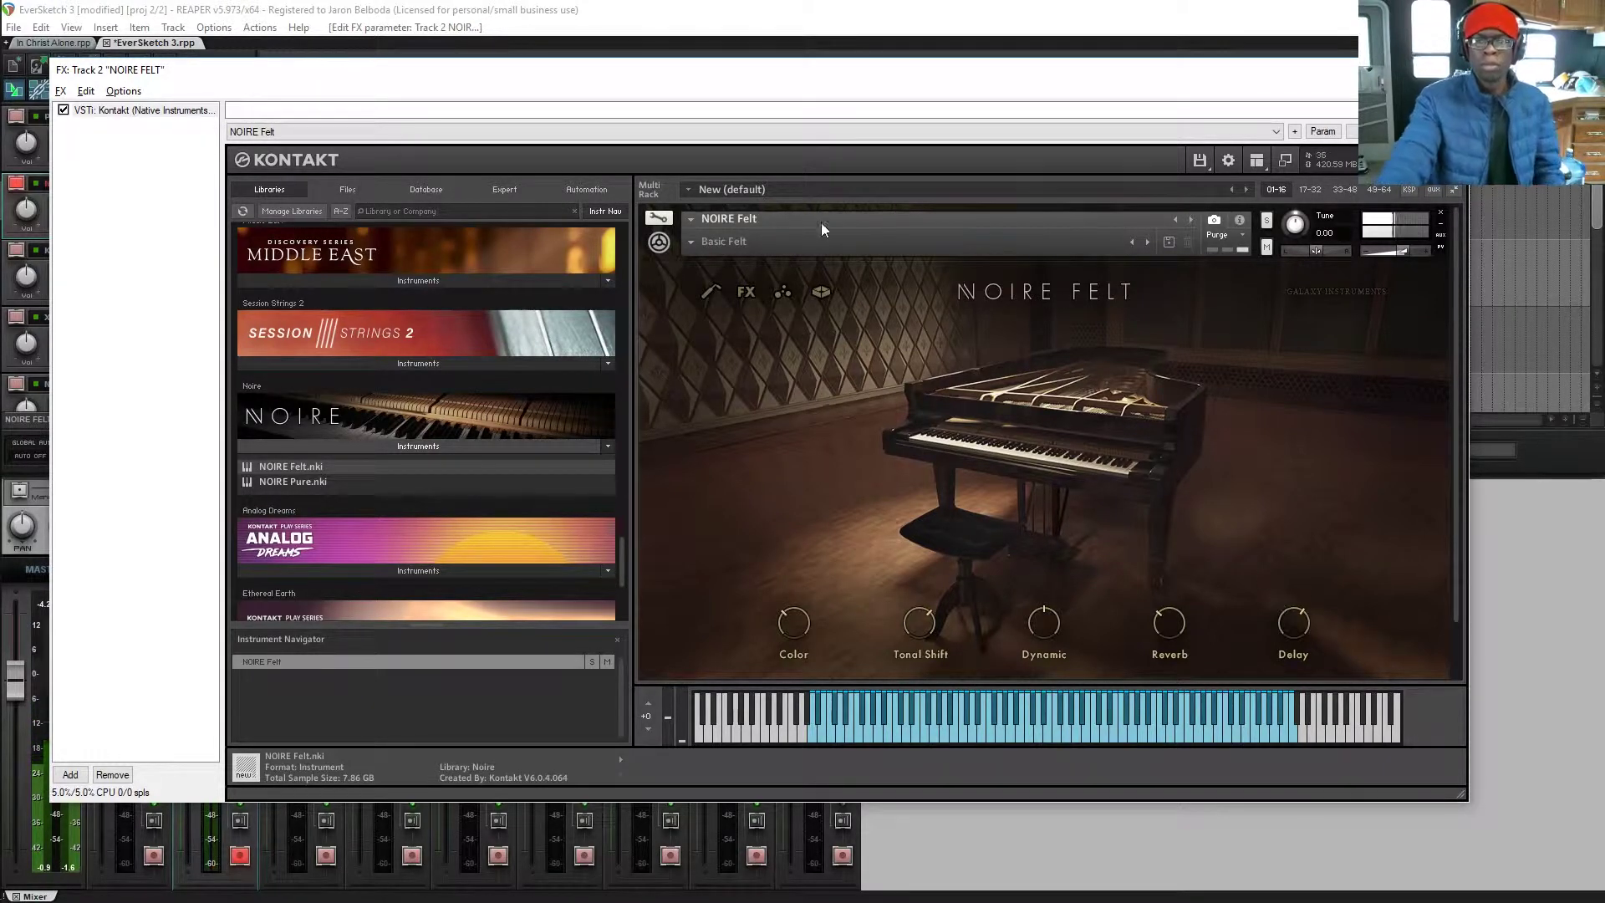
Activate the Particles Engine and slightly reduce its Density
click(784, 293)
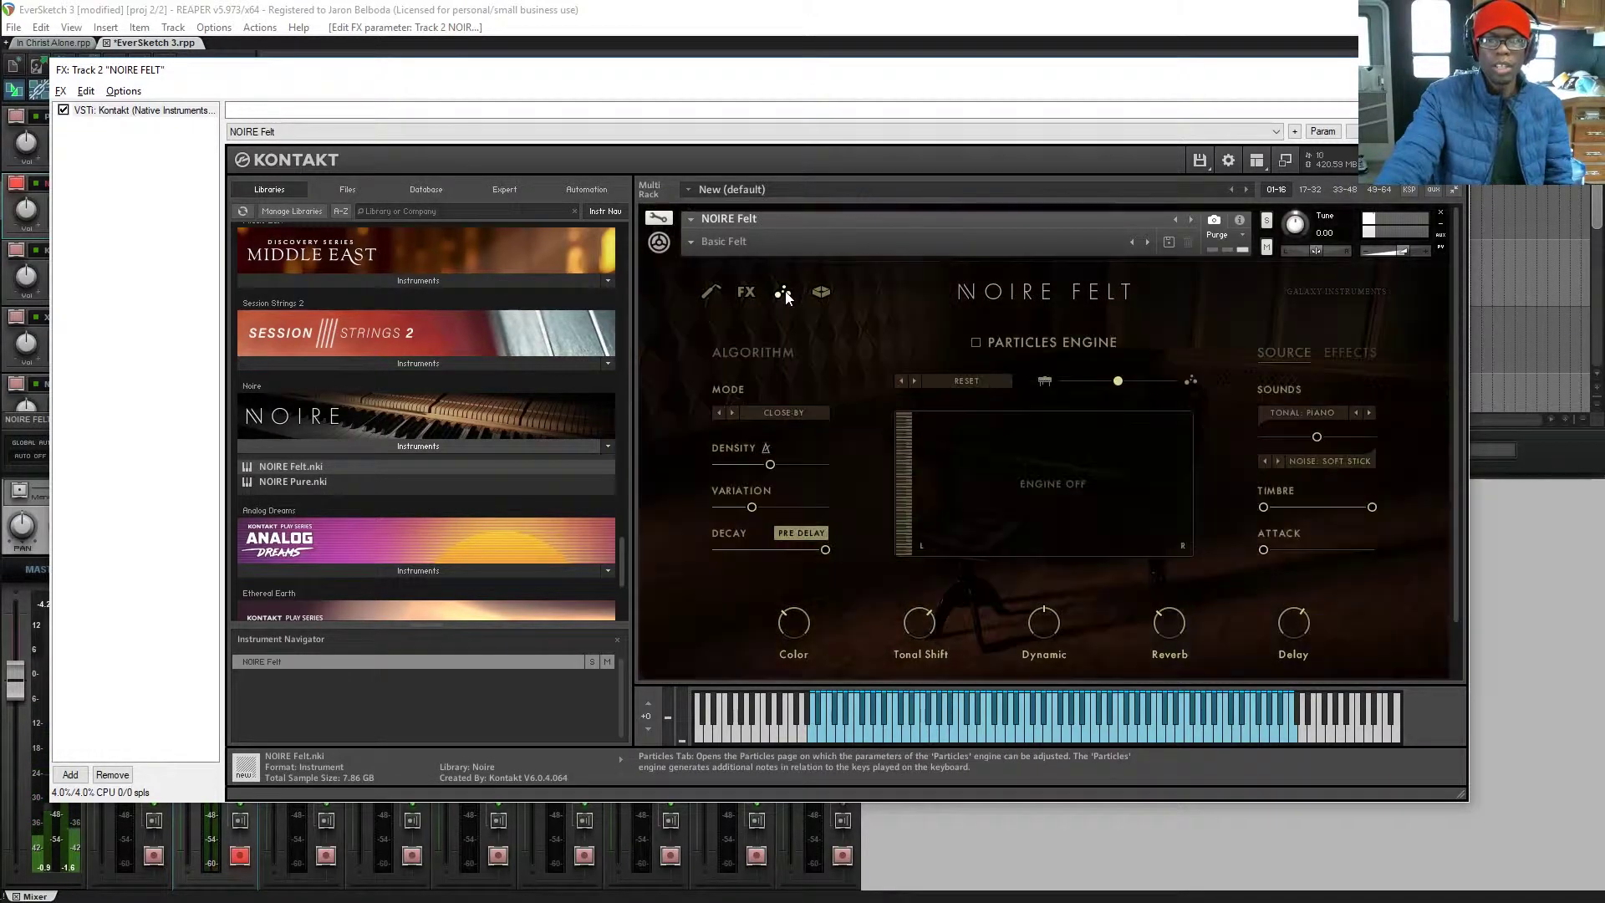
click(976, 343)
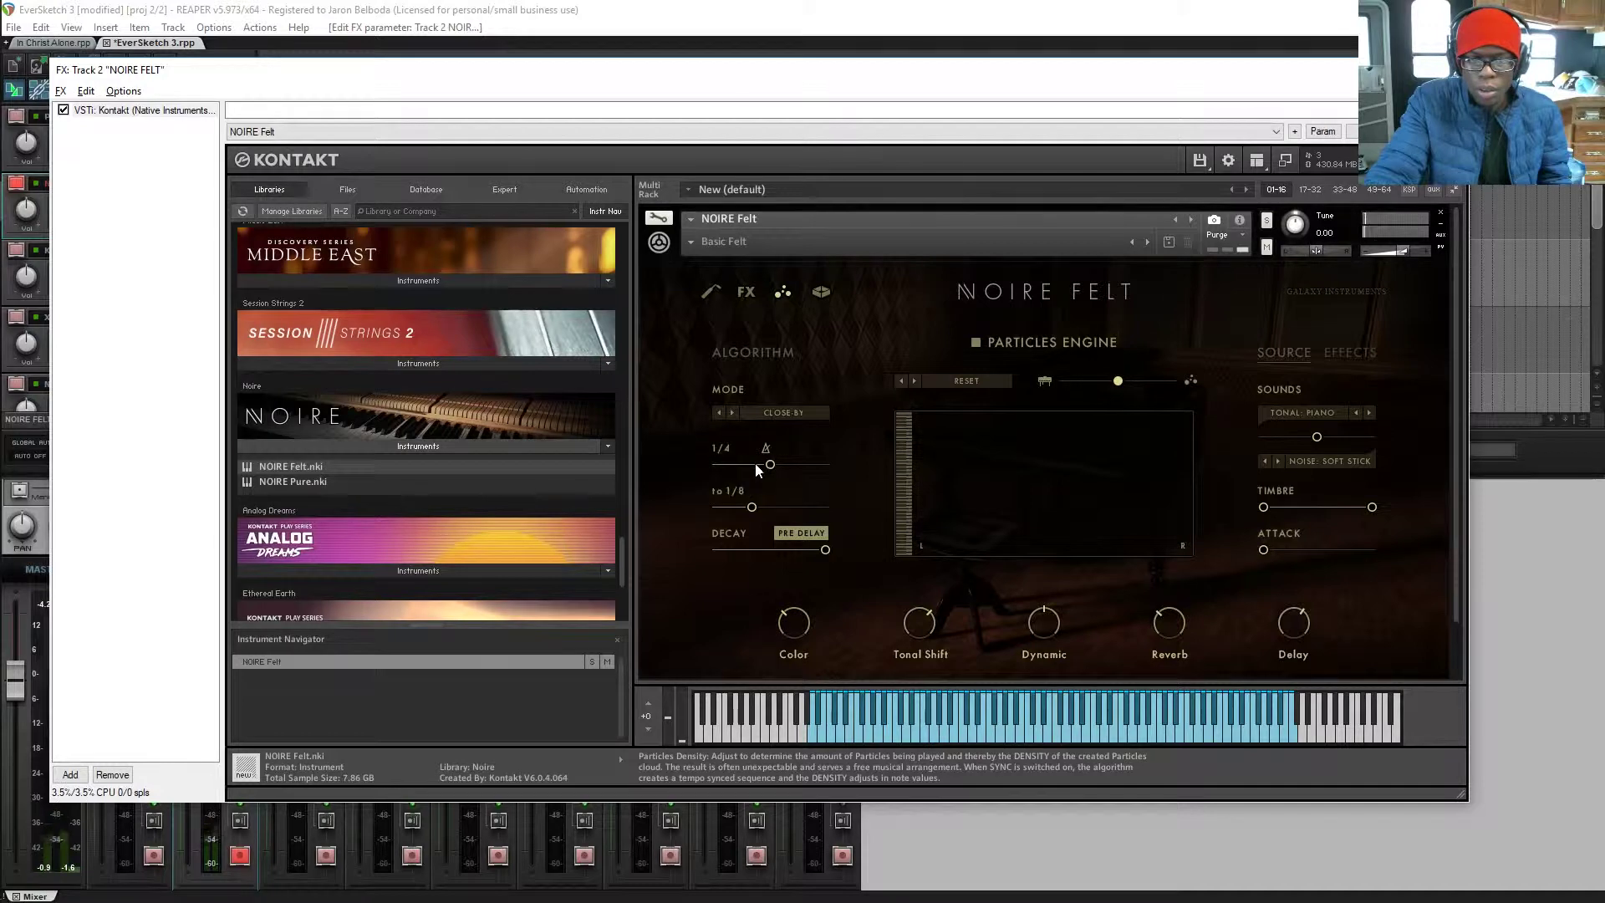
drag(755, 463, 750, 463)
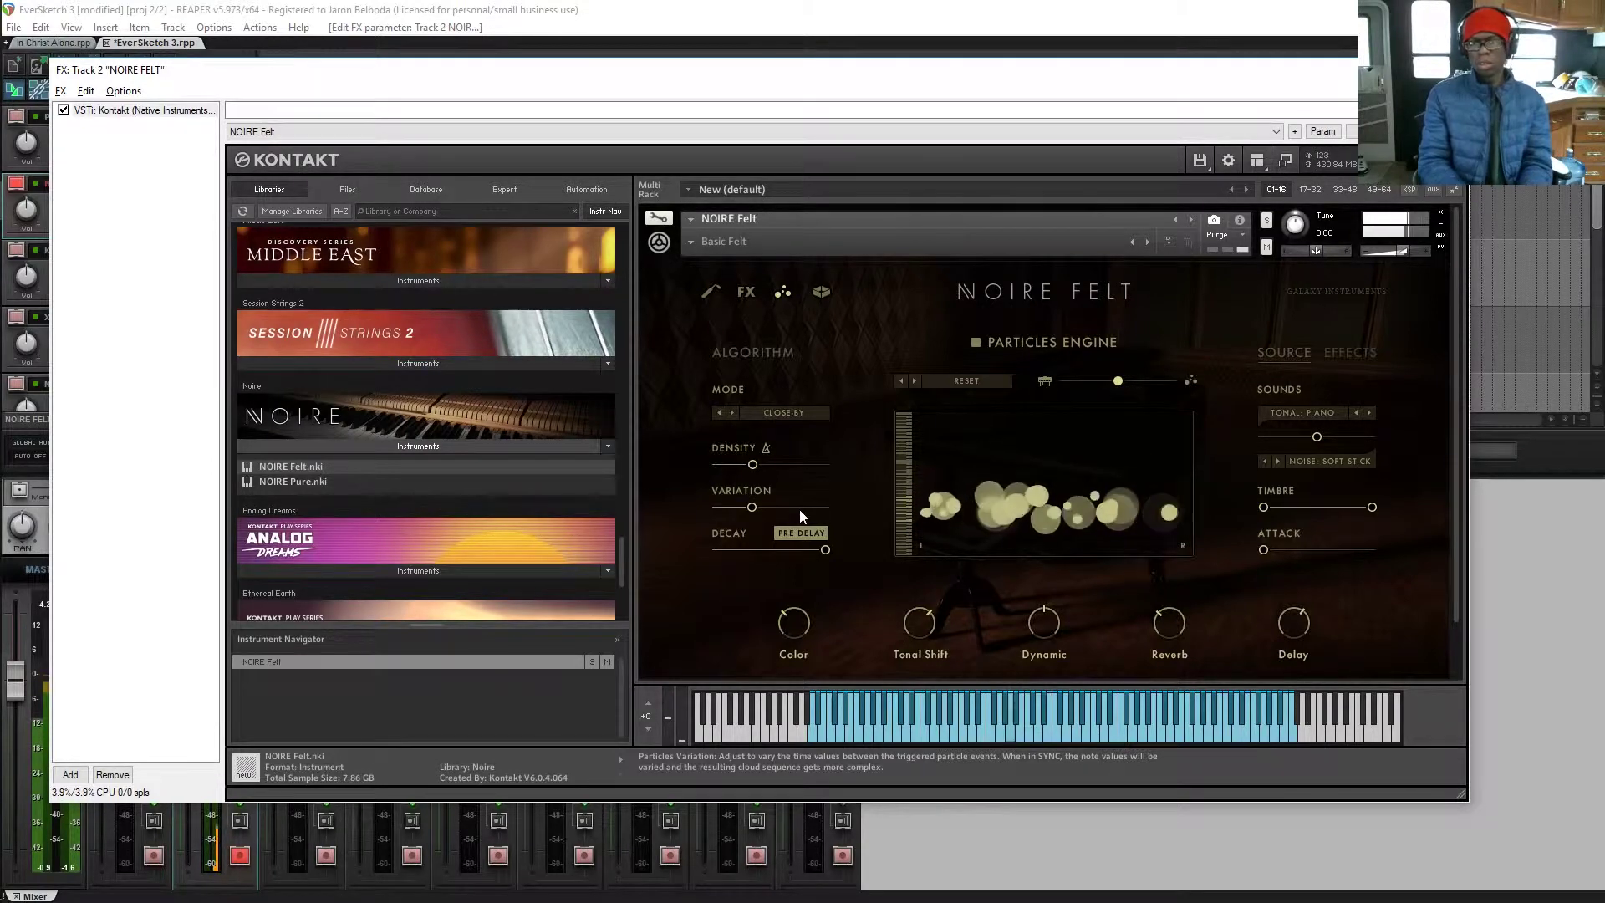
Examine the Particles Engine's Effects and Source settings, ending on Source
click(1342, 352)
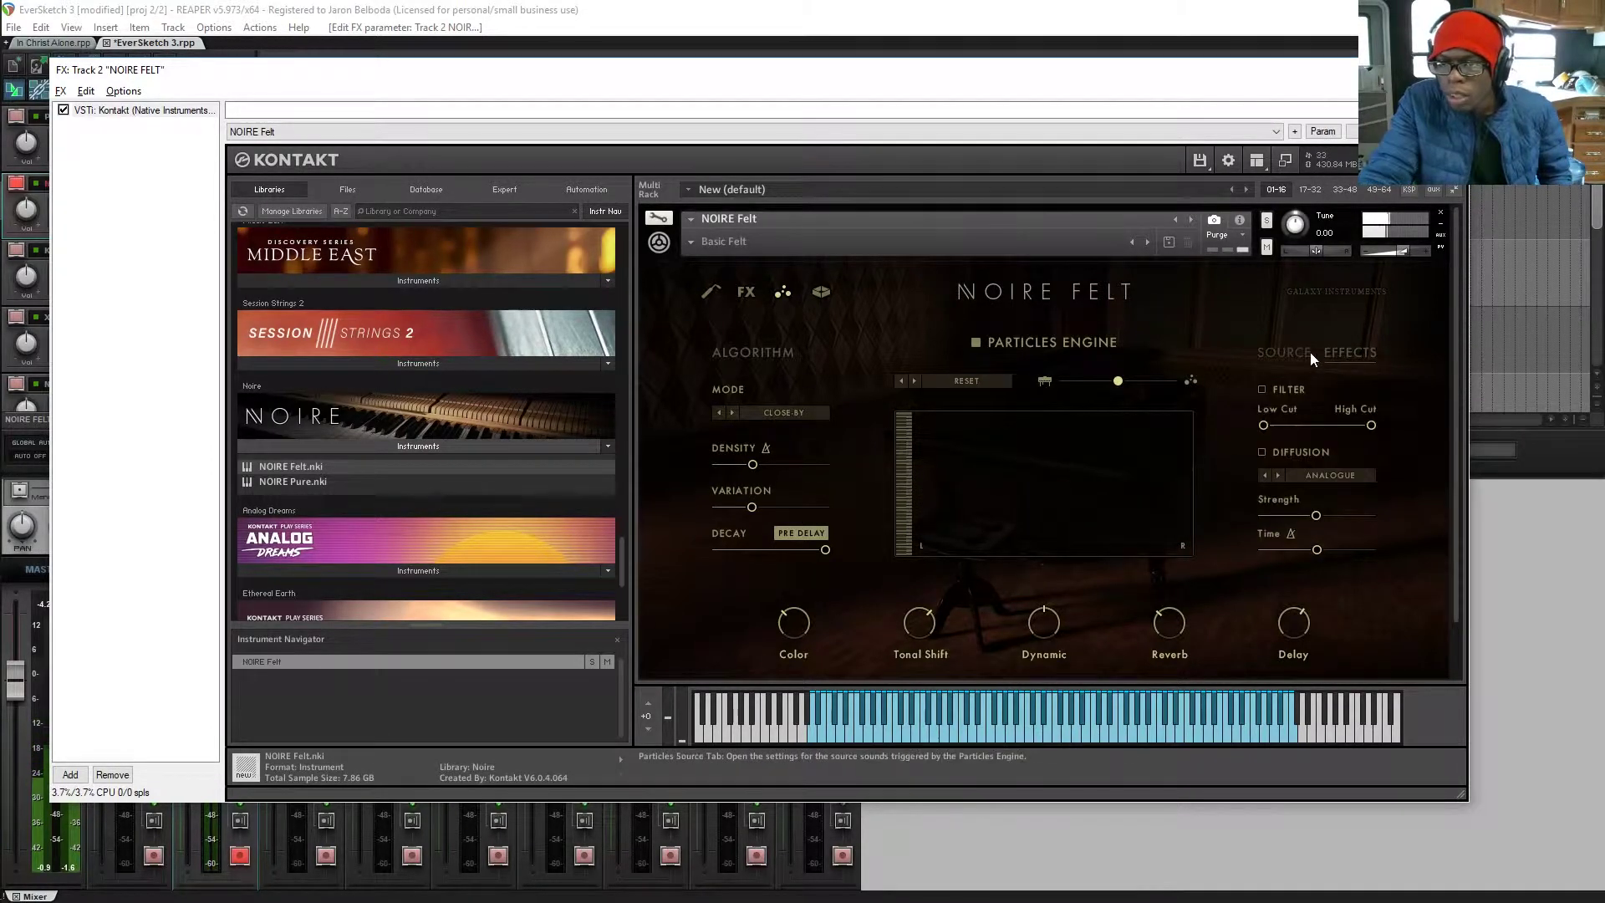
click(1282, 351)
click(1347, 351)
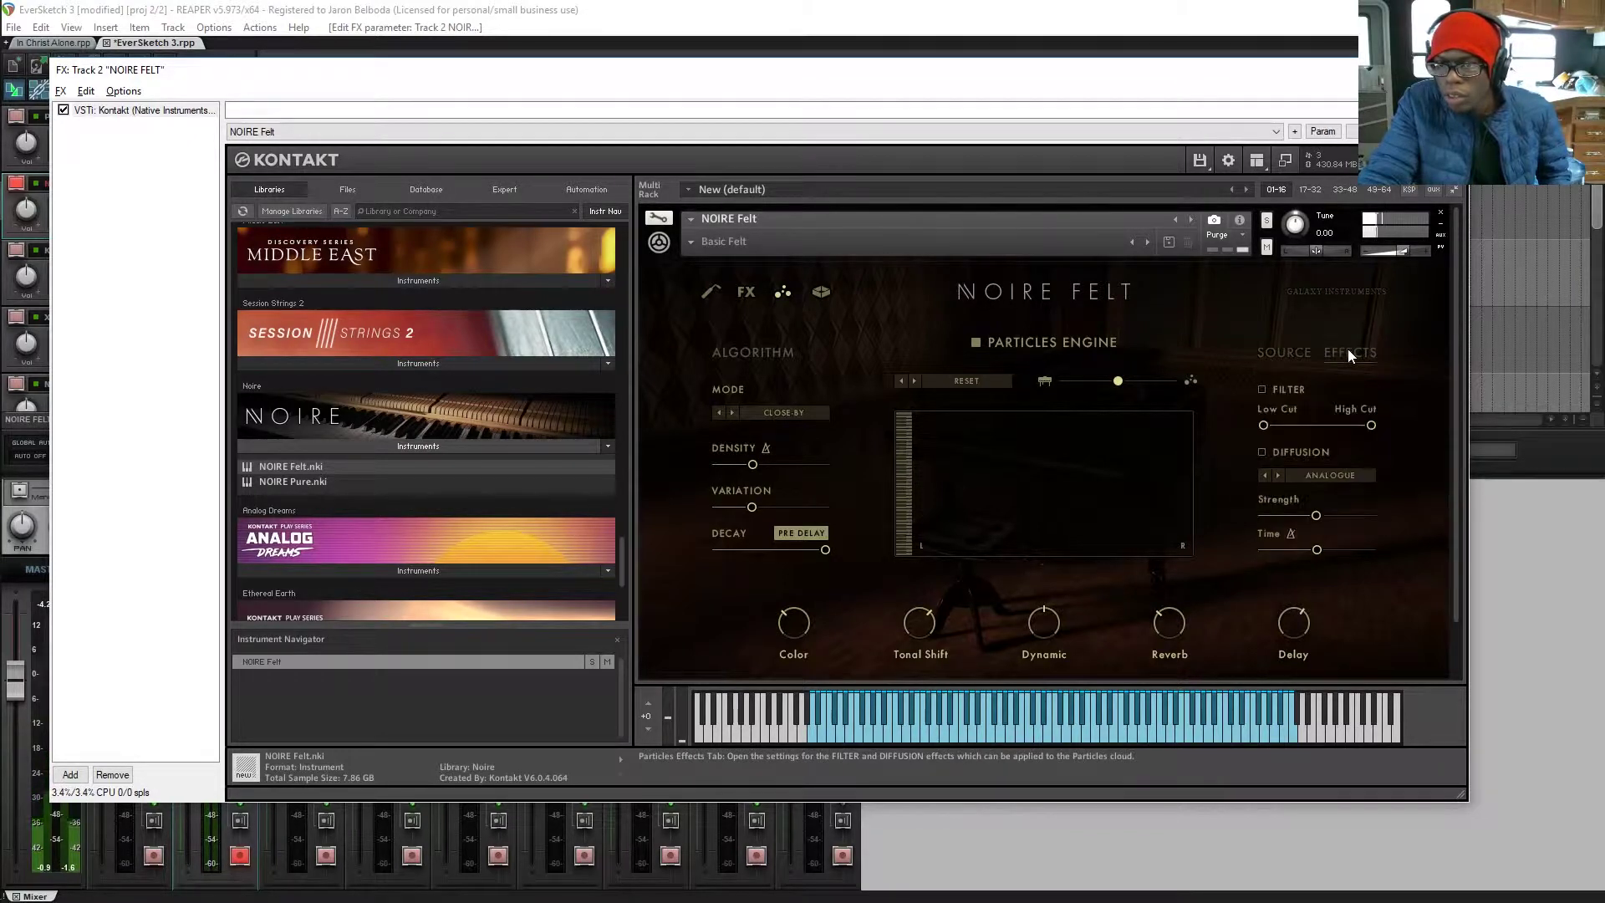
click(1287, 352)
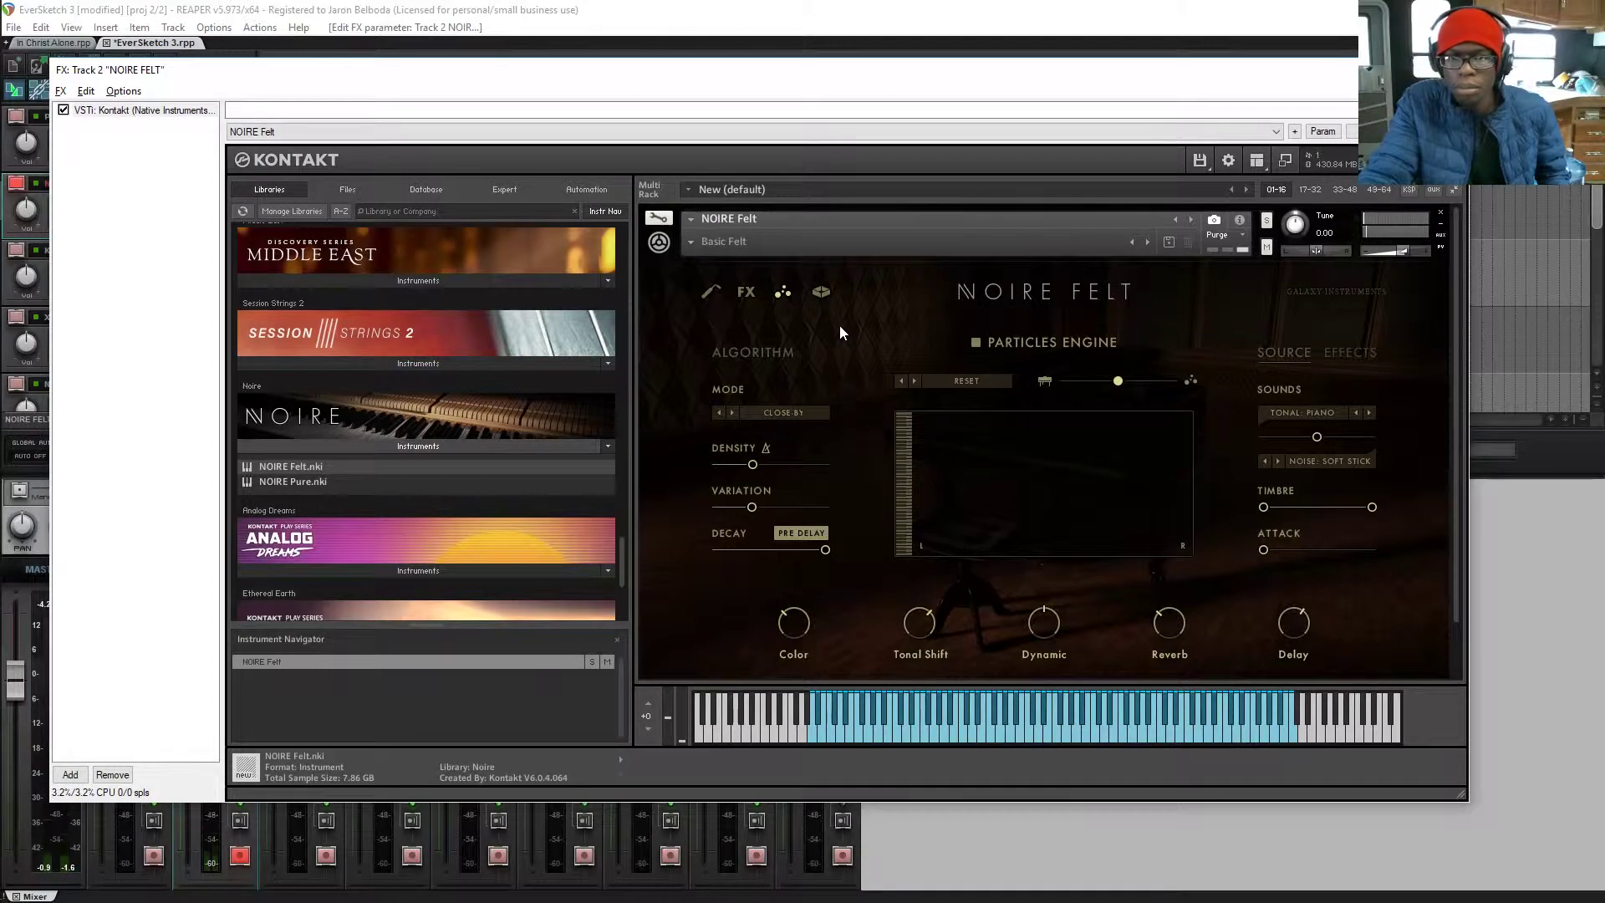
Review the reverb and delay settings, and raise the Particles Engine's source Attack to its maximum
click(821, 291)
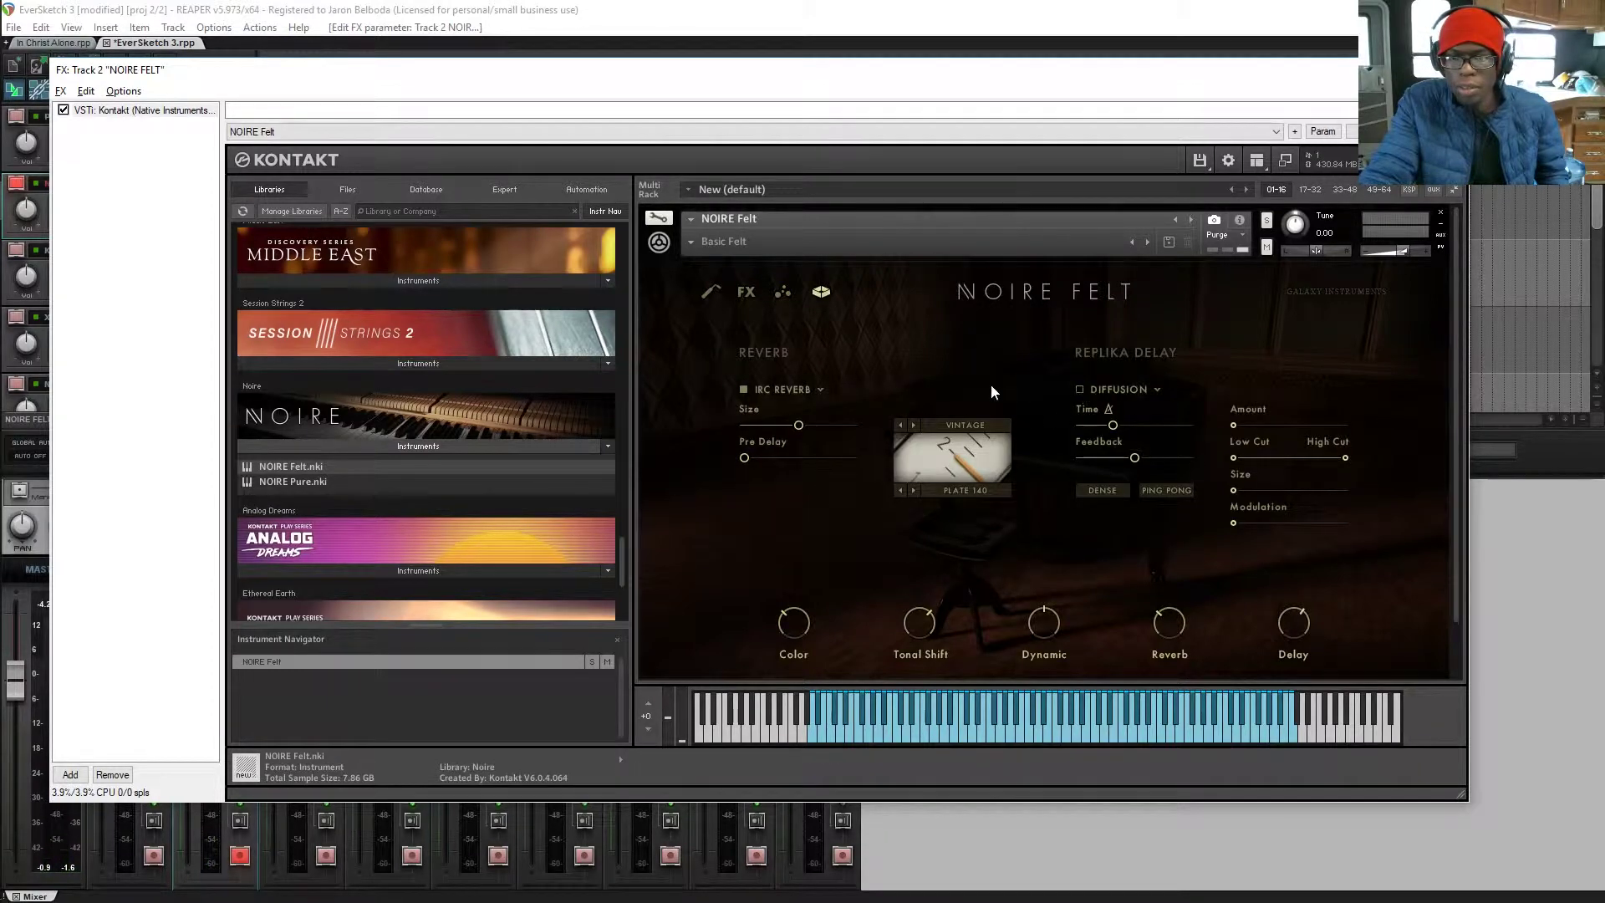
click(783, 293)
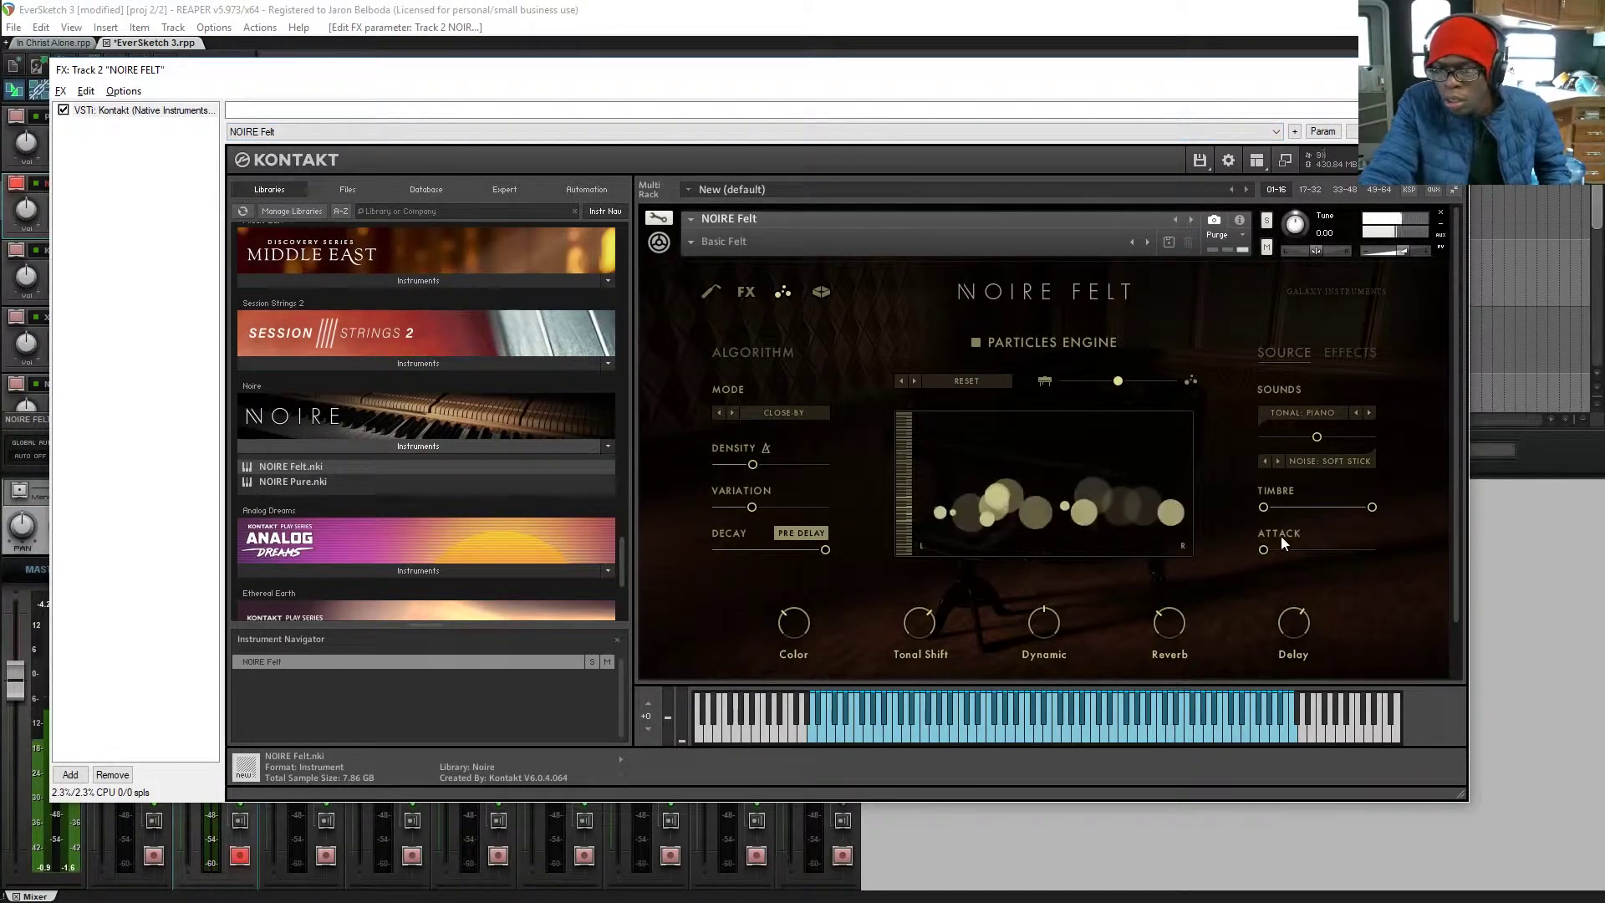
drag(1265, 549, 1386, 565)
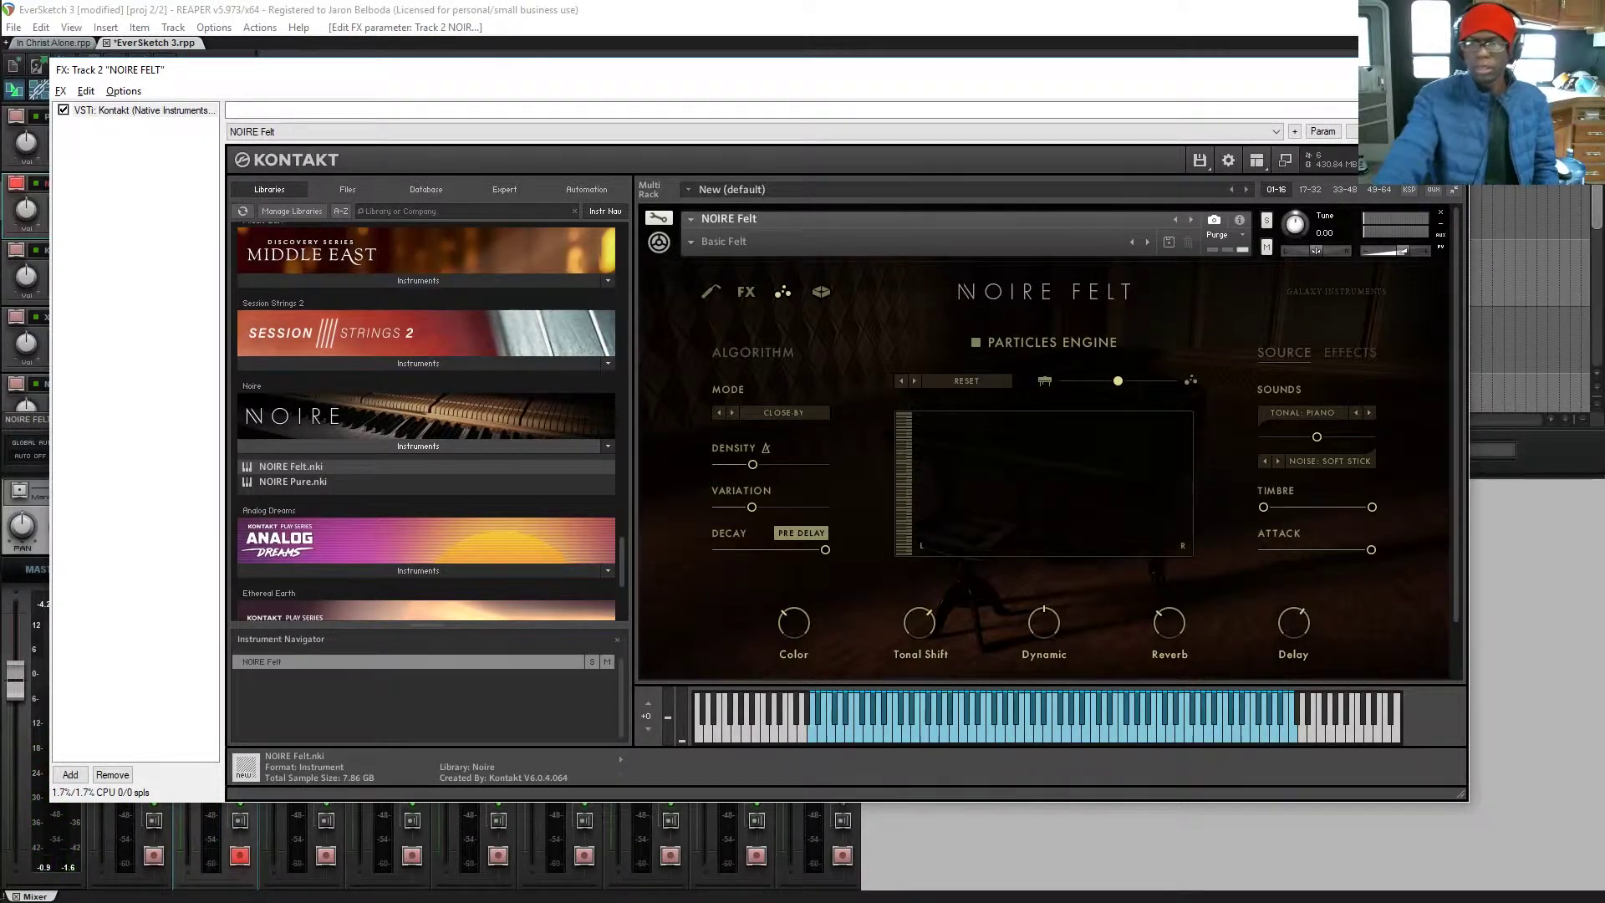
Check the available noise and tonal source sounds, and lower the upper Timbre limit to about the middle of its range
click(1323, 462)
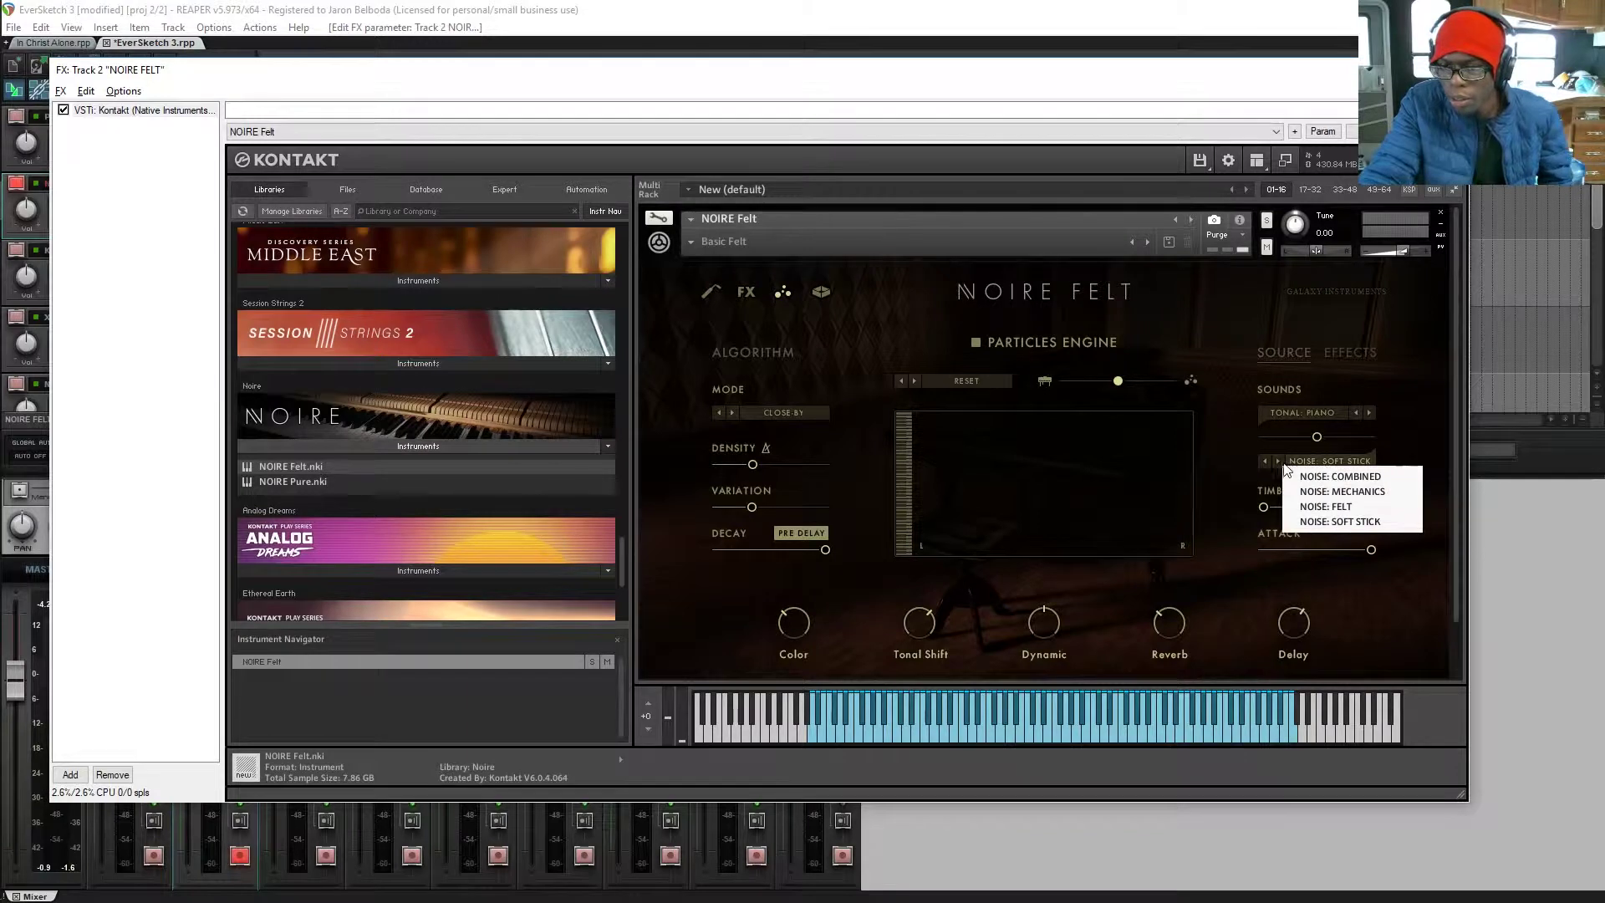
click(1278, 438)
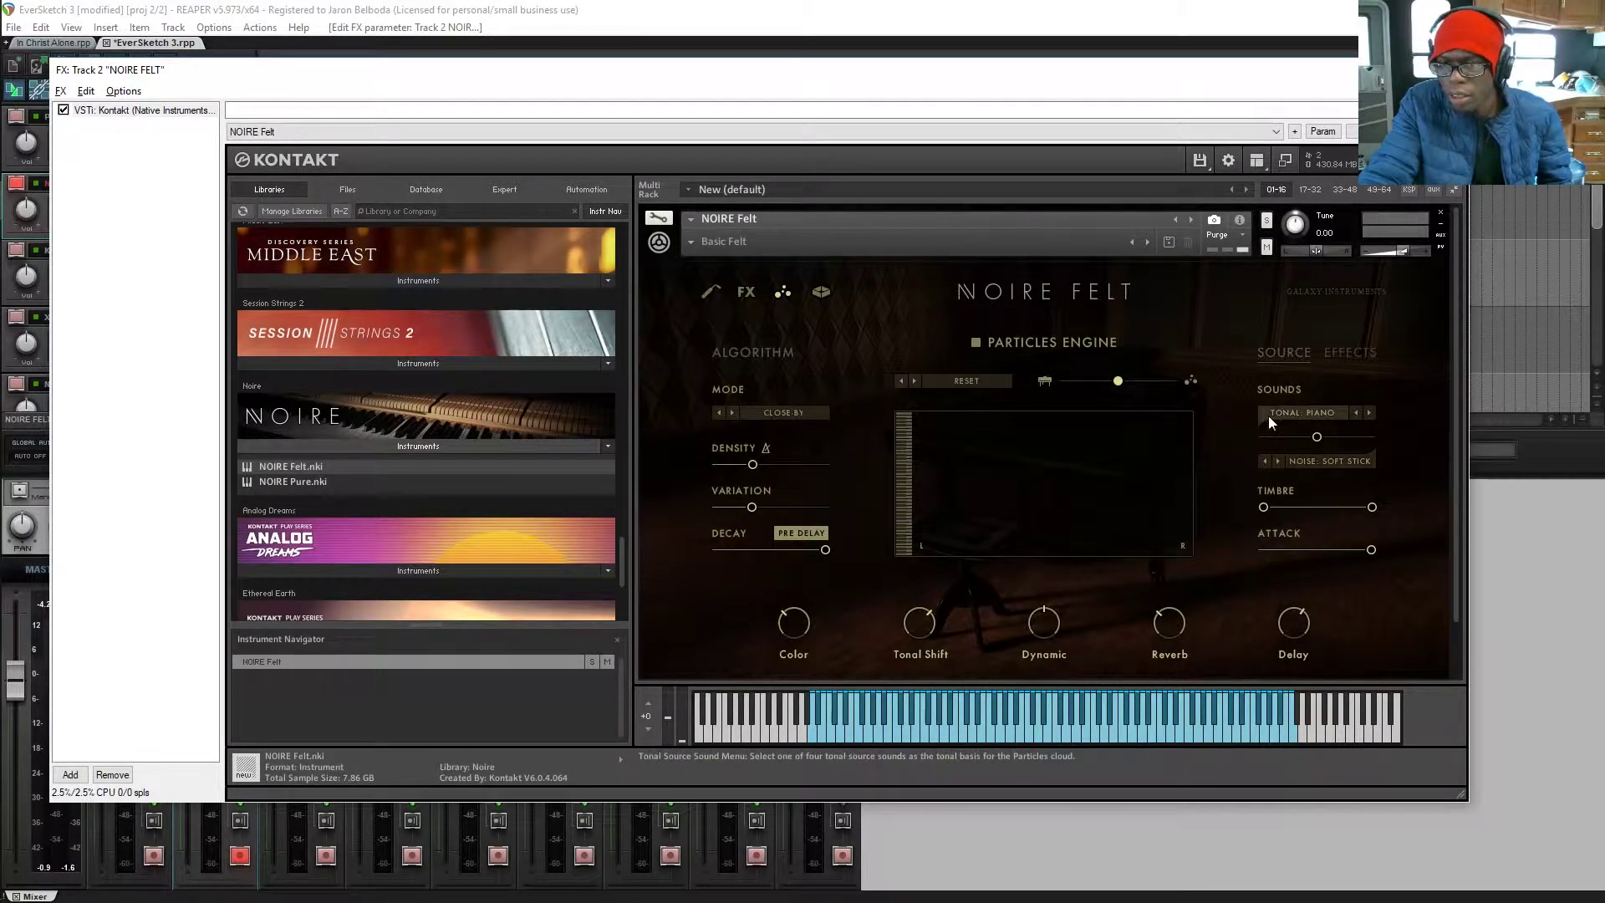
click(1269, 415)
click(1409, 410)
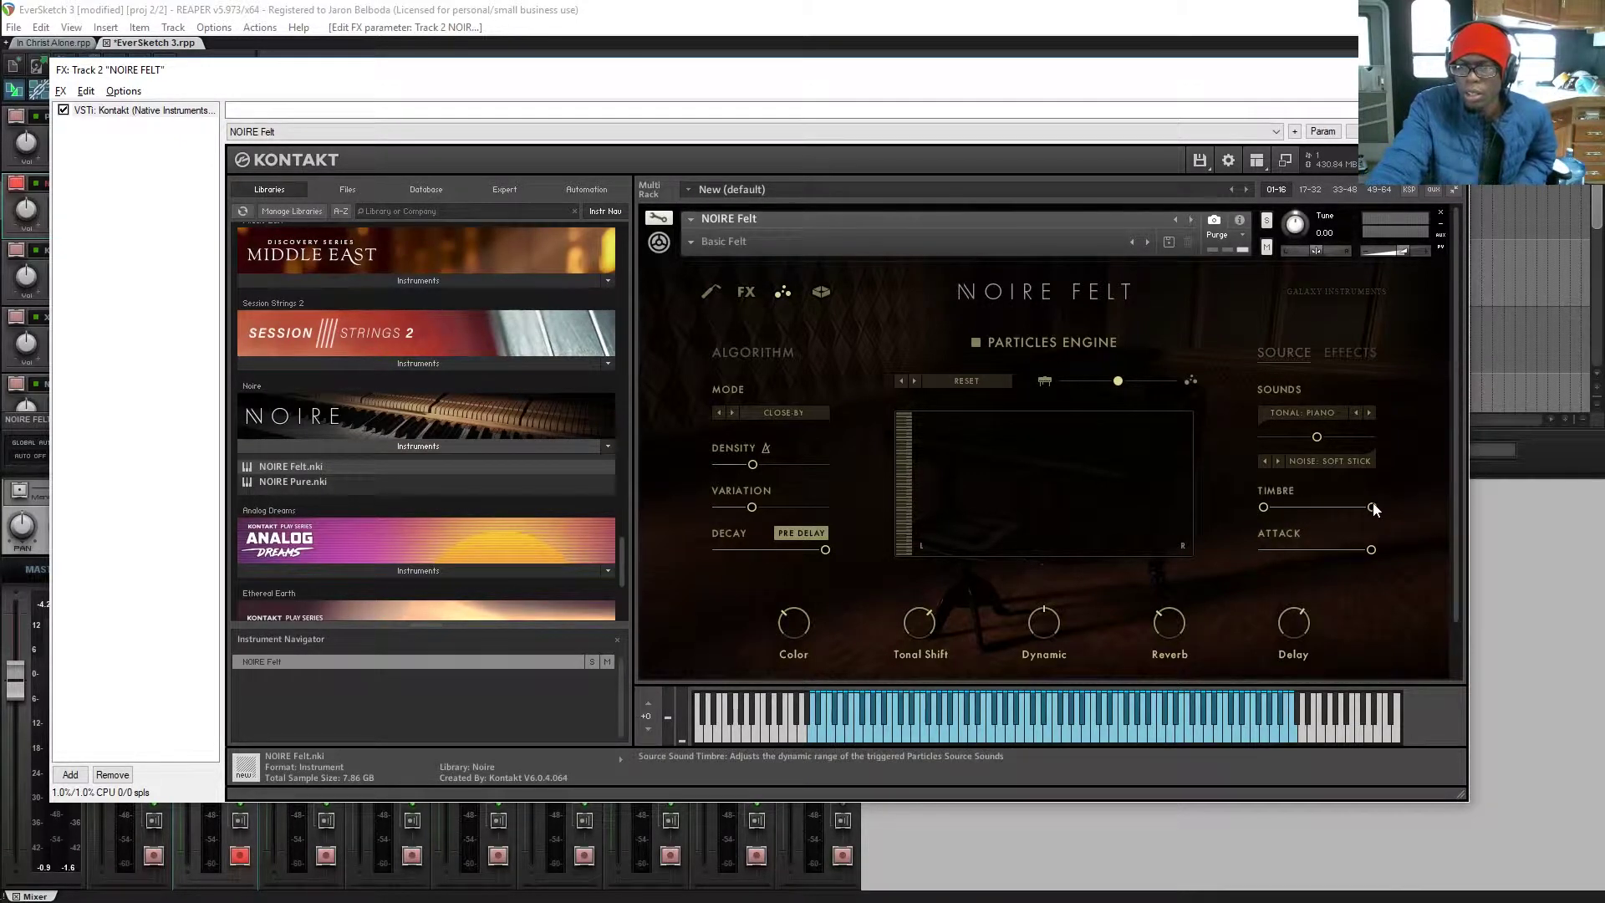
drag(1371, 507, 1329, 508)
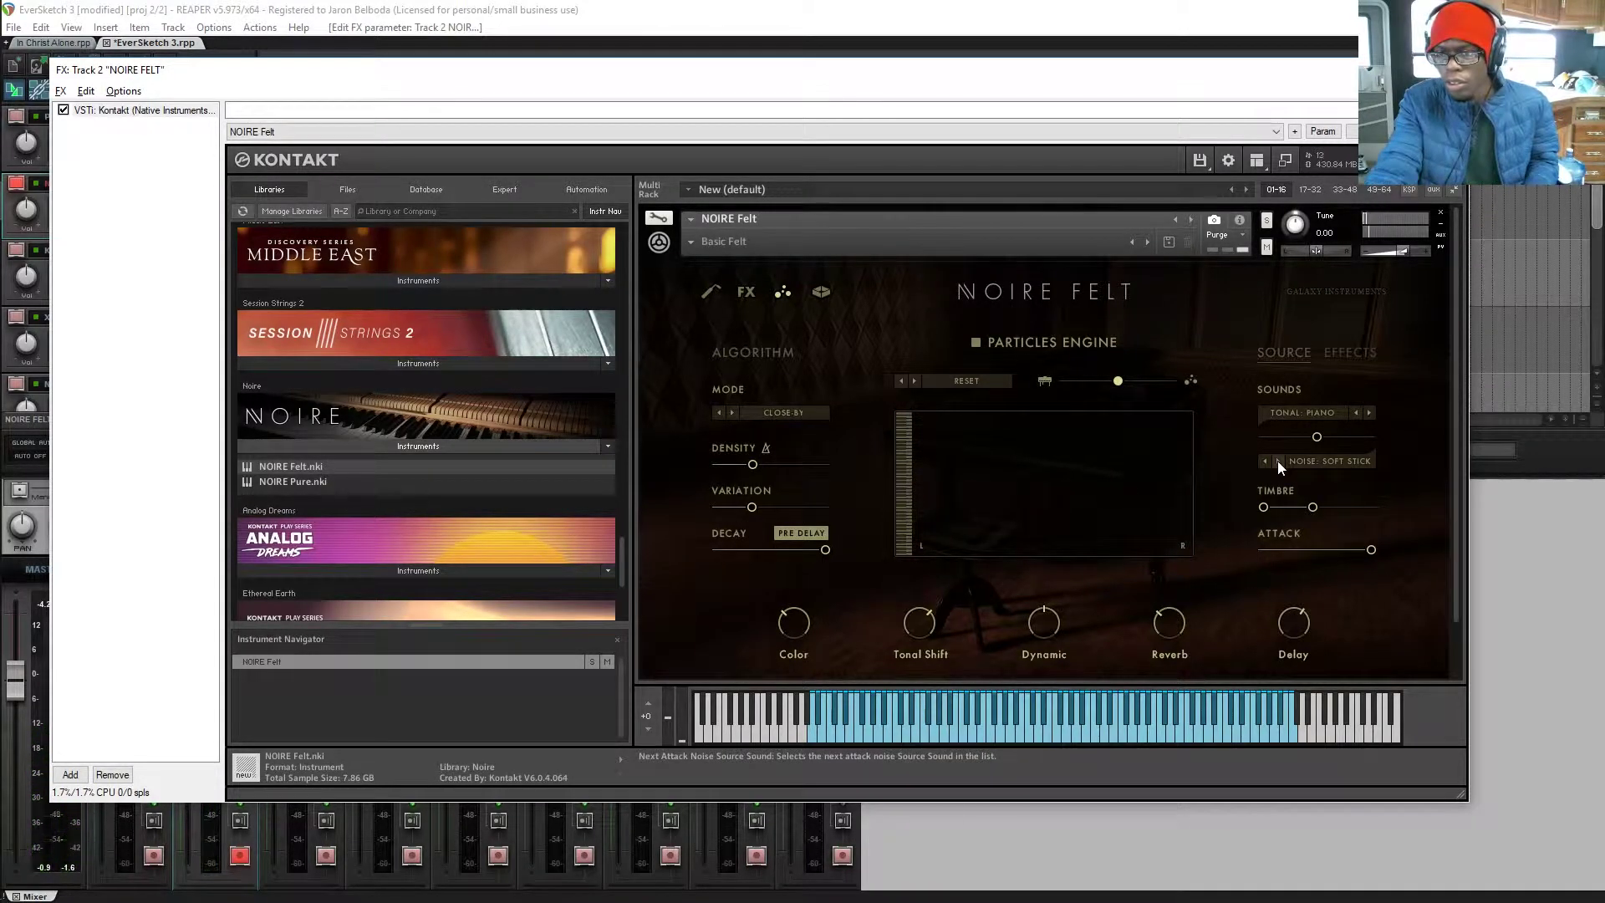
Set the Particles Engine's noise source to Combined and its tonal source to Mallet
click(1321, 460)
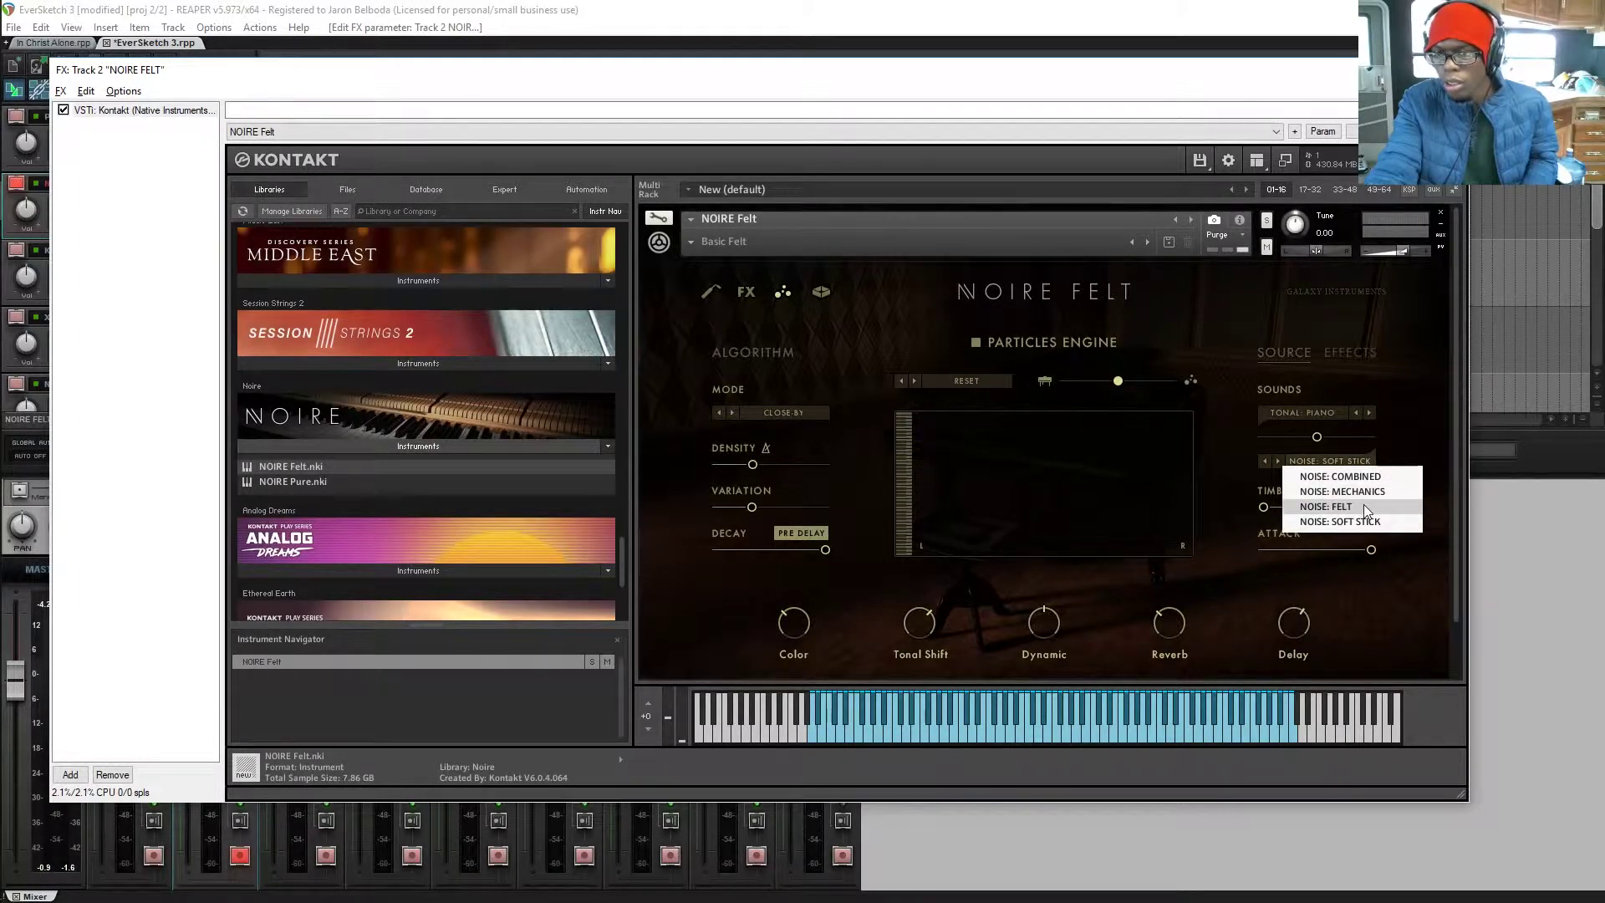
click(1361, 475)
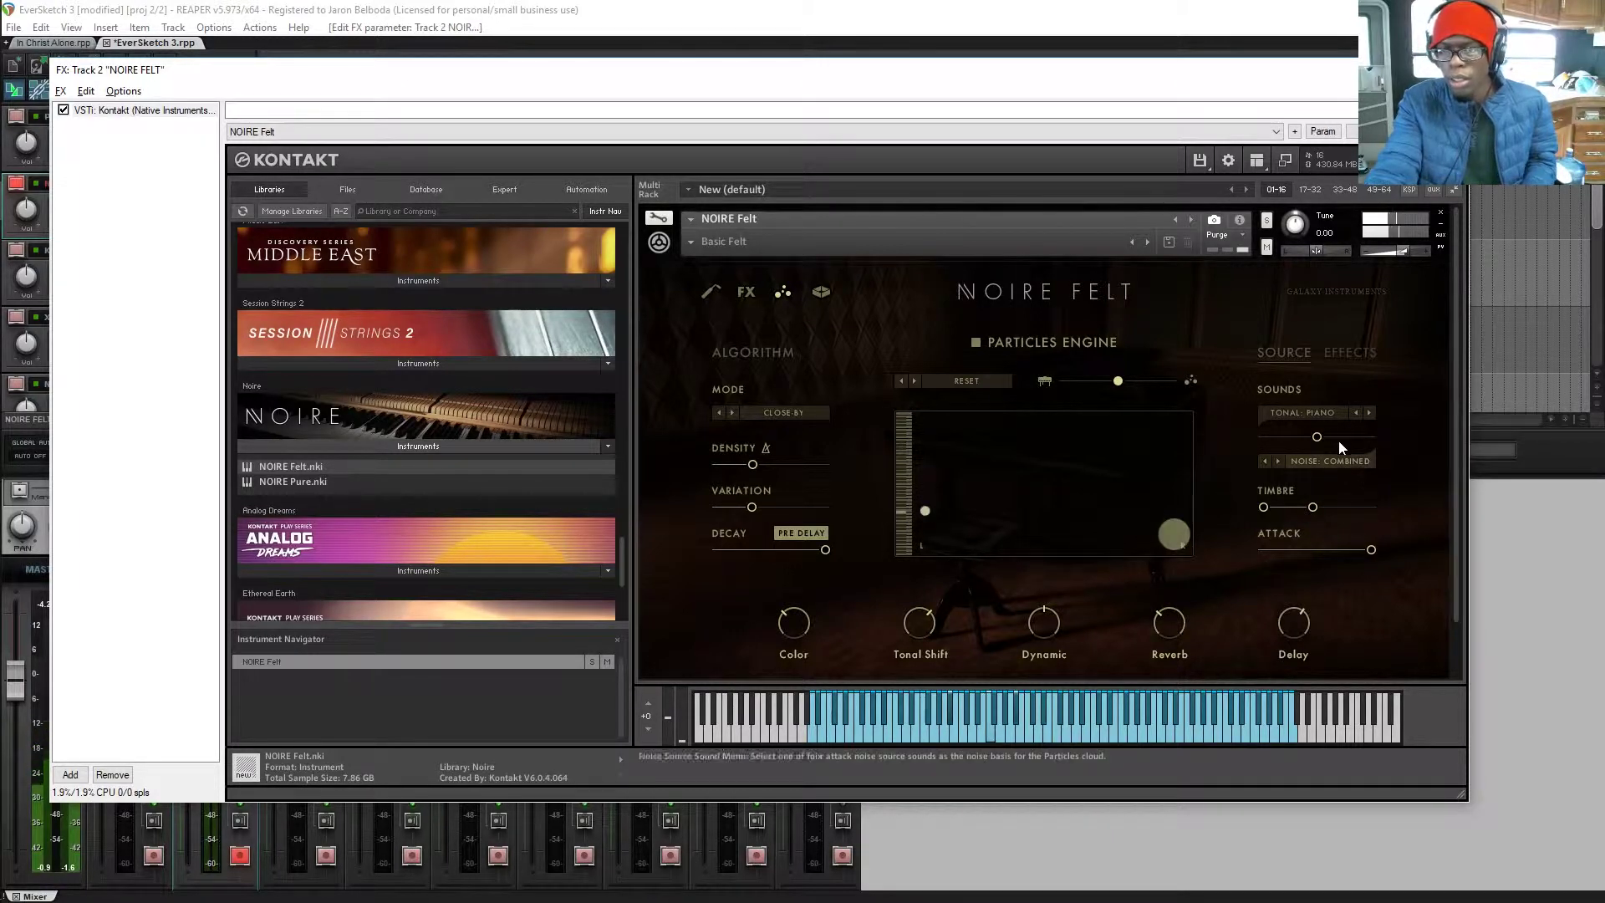
click(1322, 415)
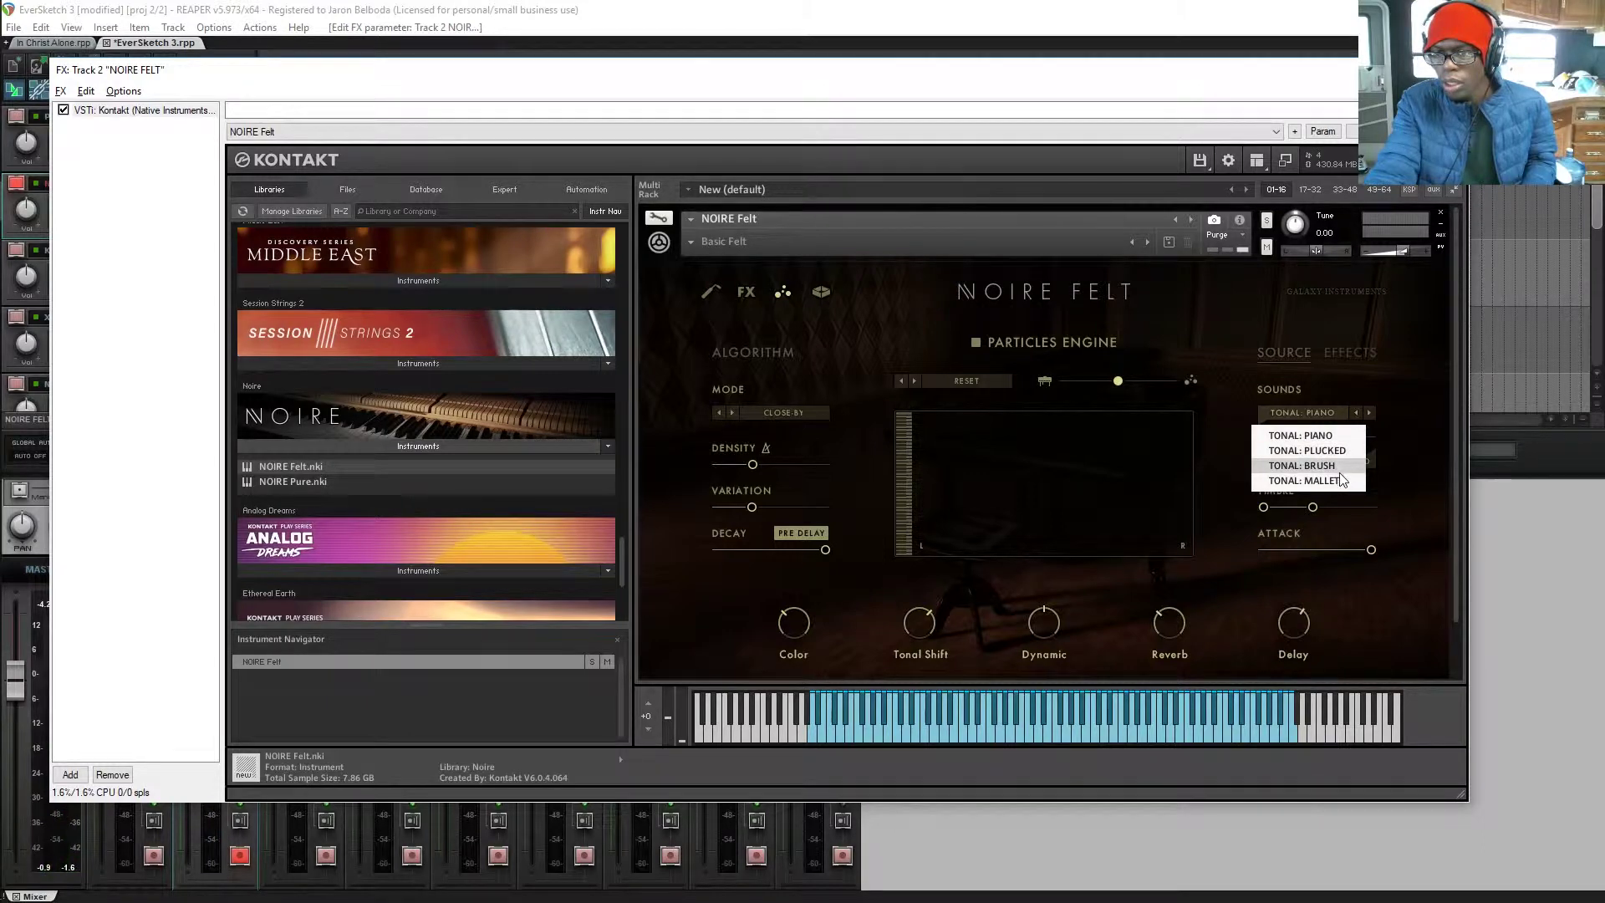
click(1304, 481)
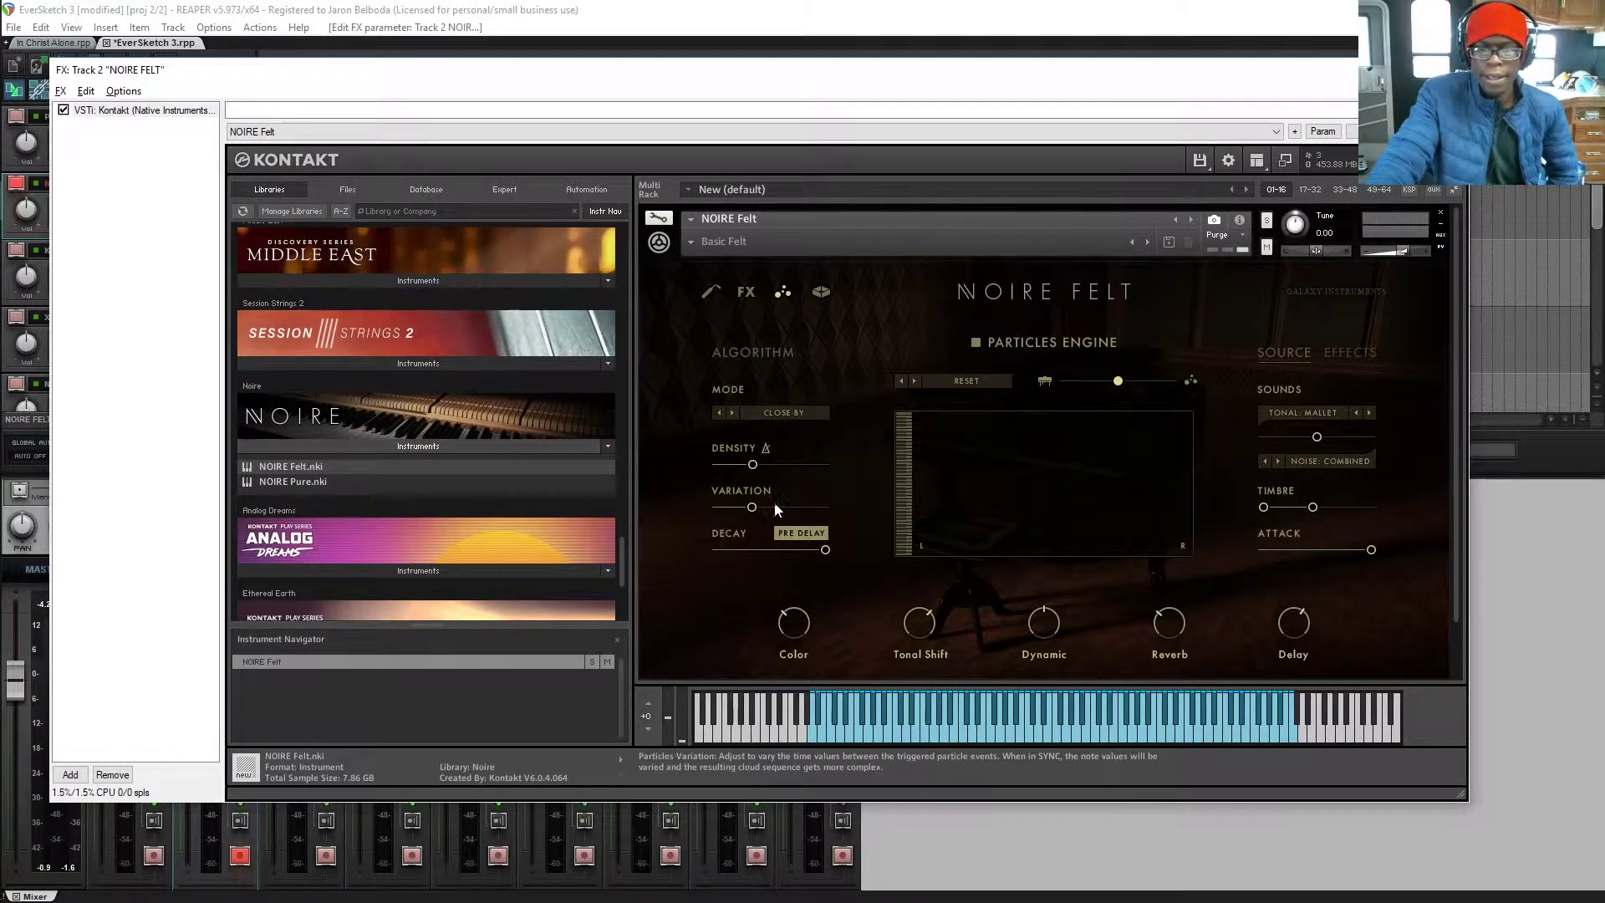
Advance the Particles Engine's algorithm mode past High and Bright to High and Dark
click(737, 411)
click(737, 412)
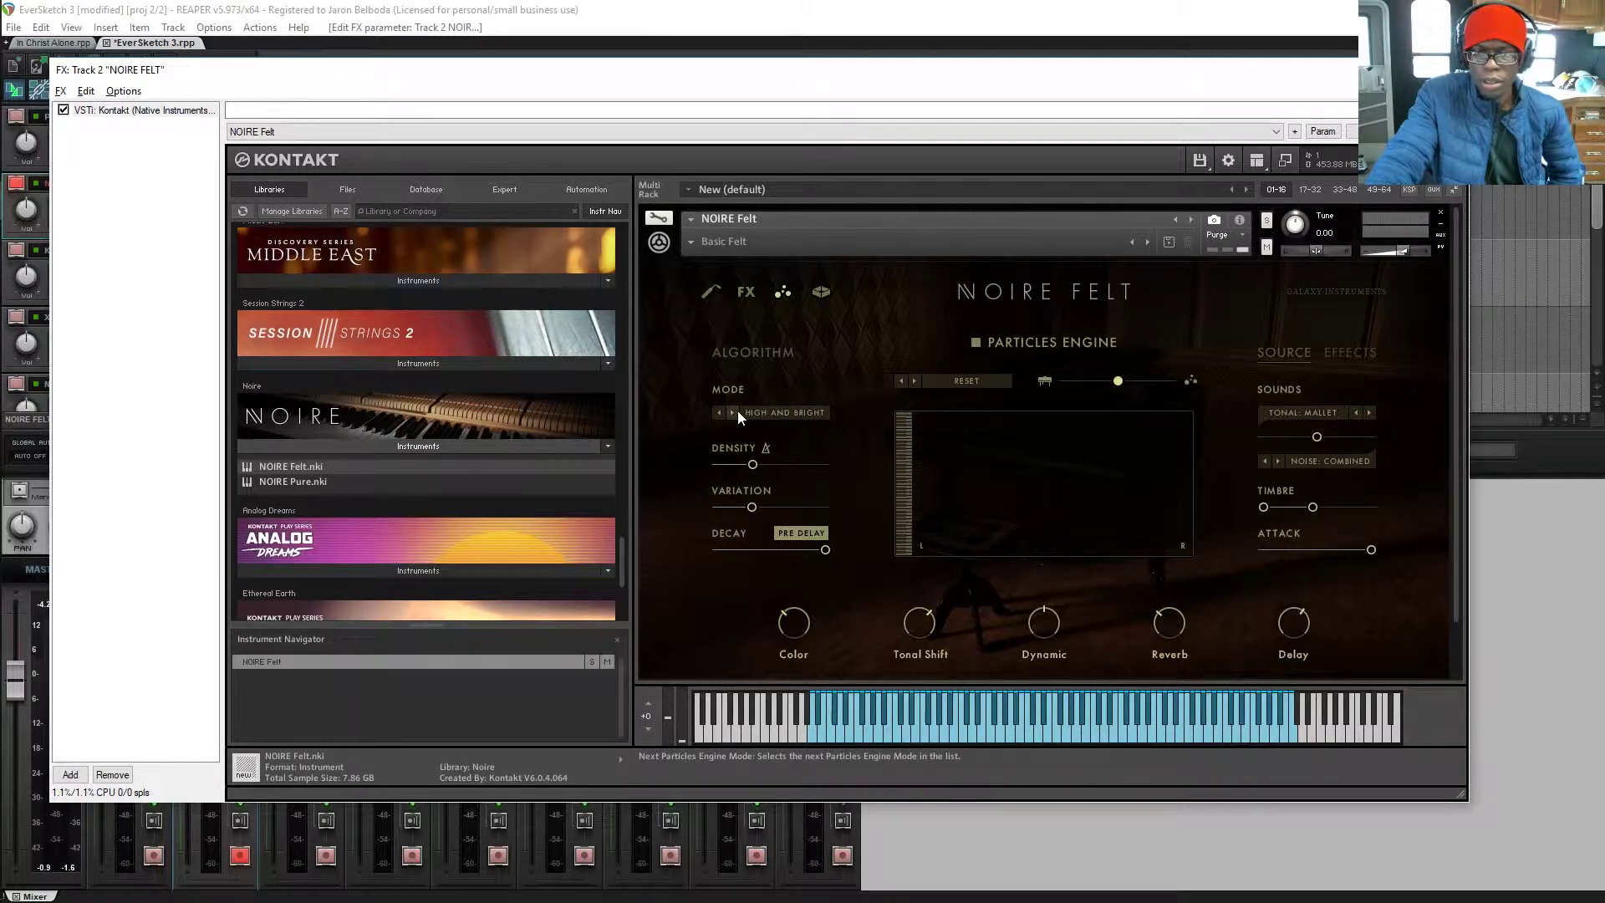
click(737, 411)
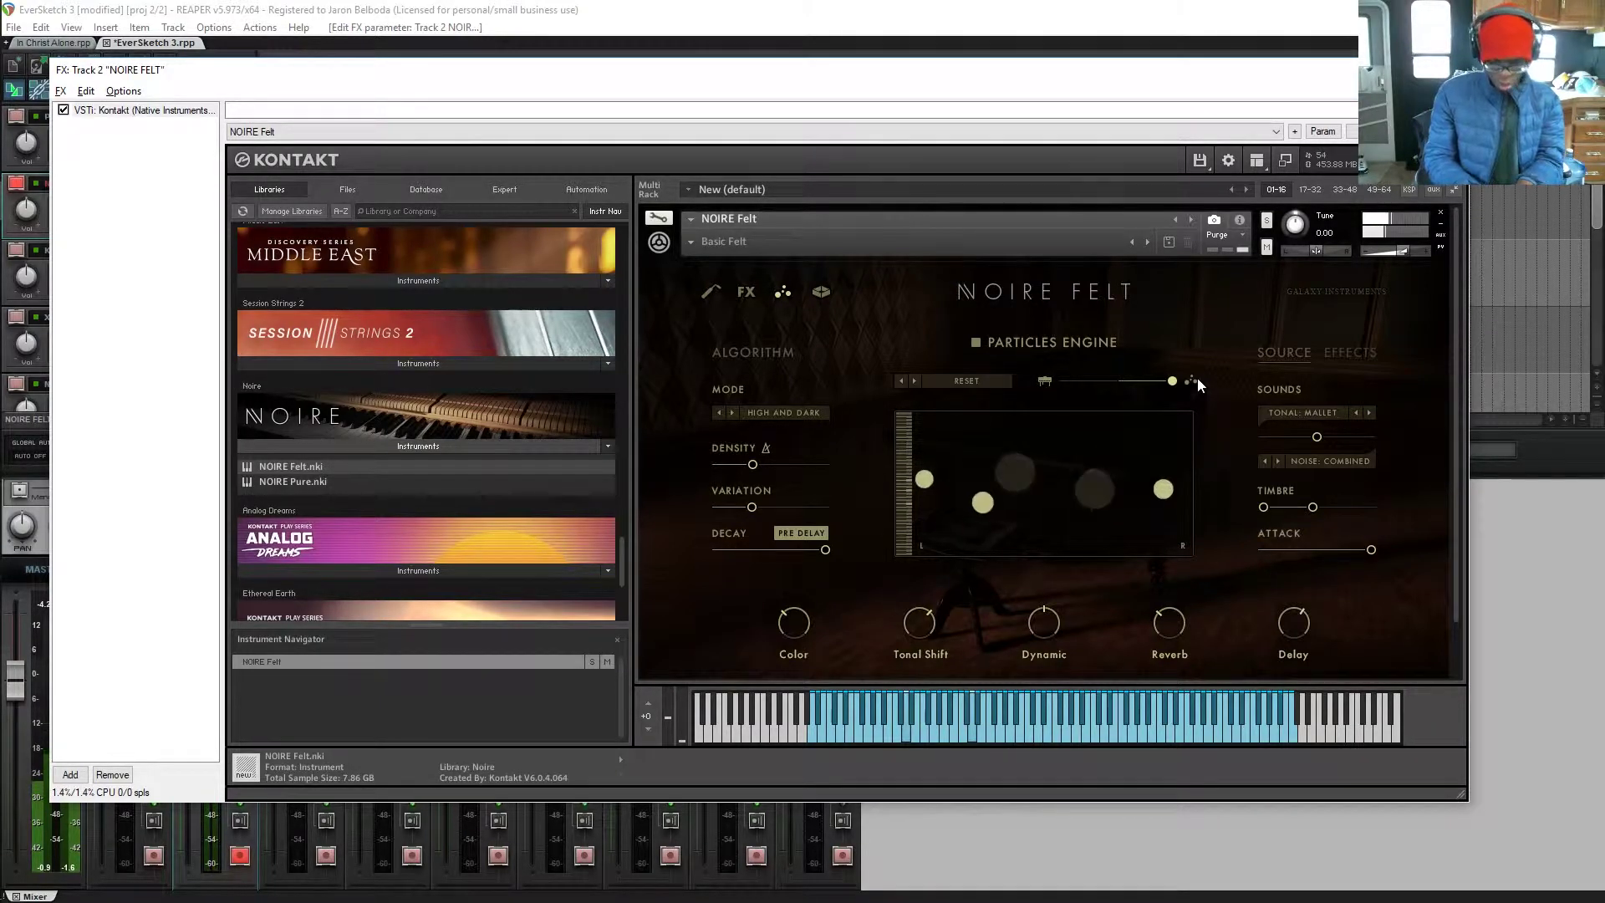
Try different piano-to-particles mixes, settle on the middle, and restore the Particles Engine settings with the Reset preset
drag(1172, 381, 998, 385)
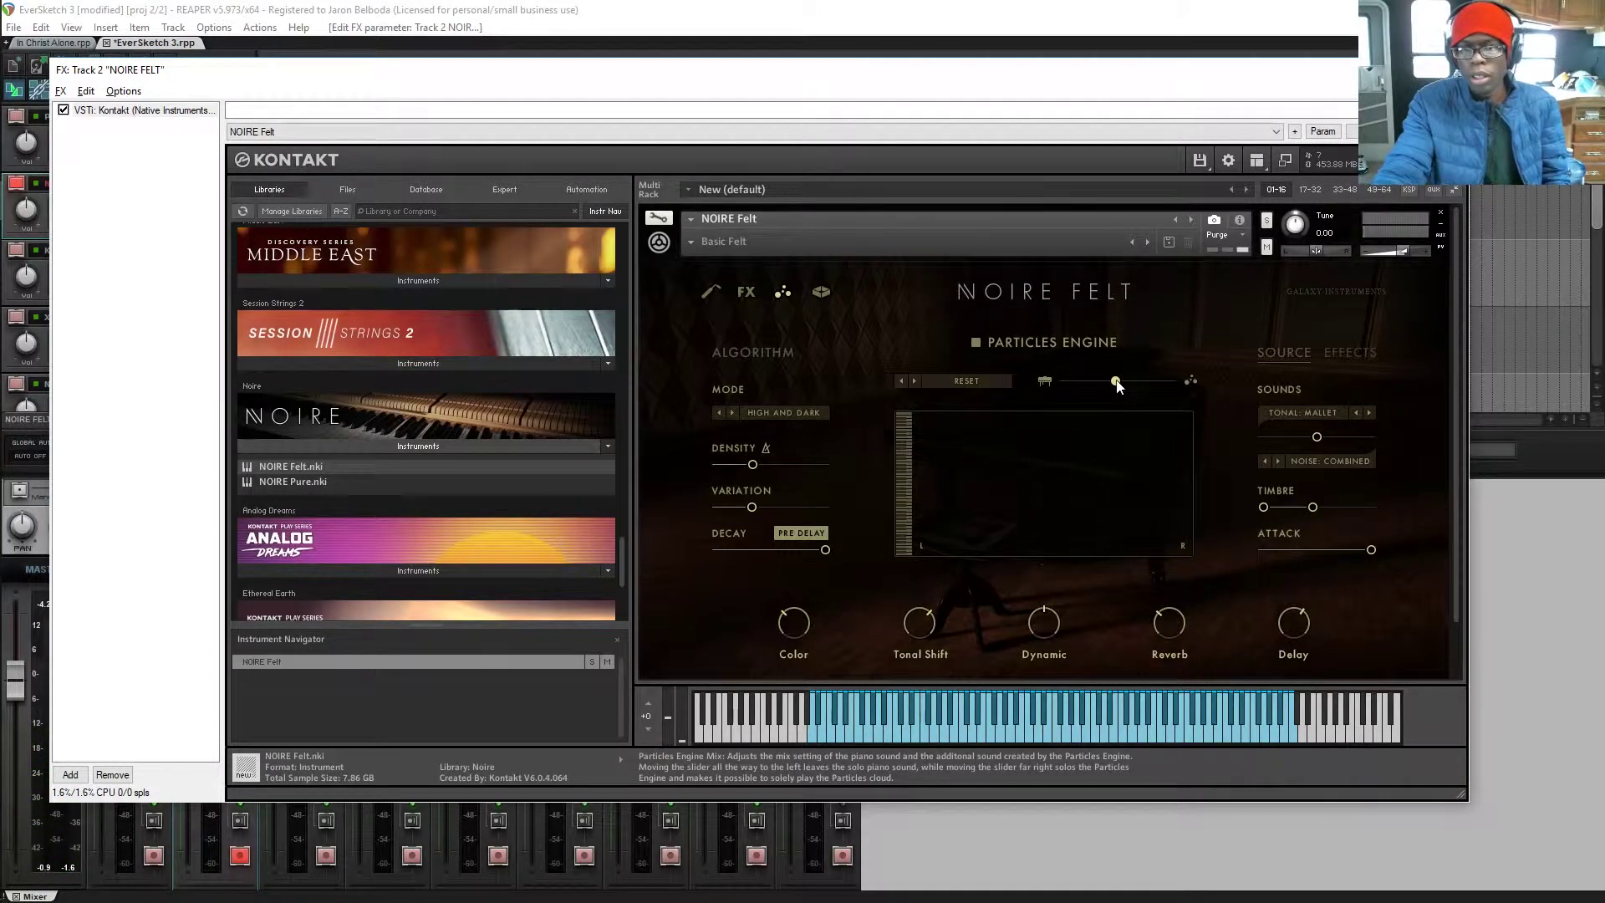
click(944, 381)
click(976, 398)
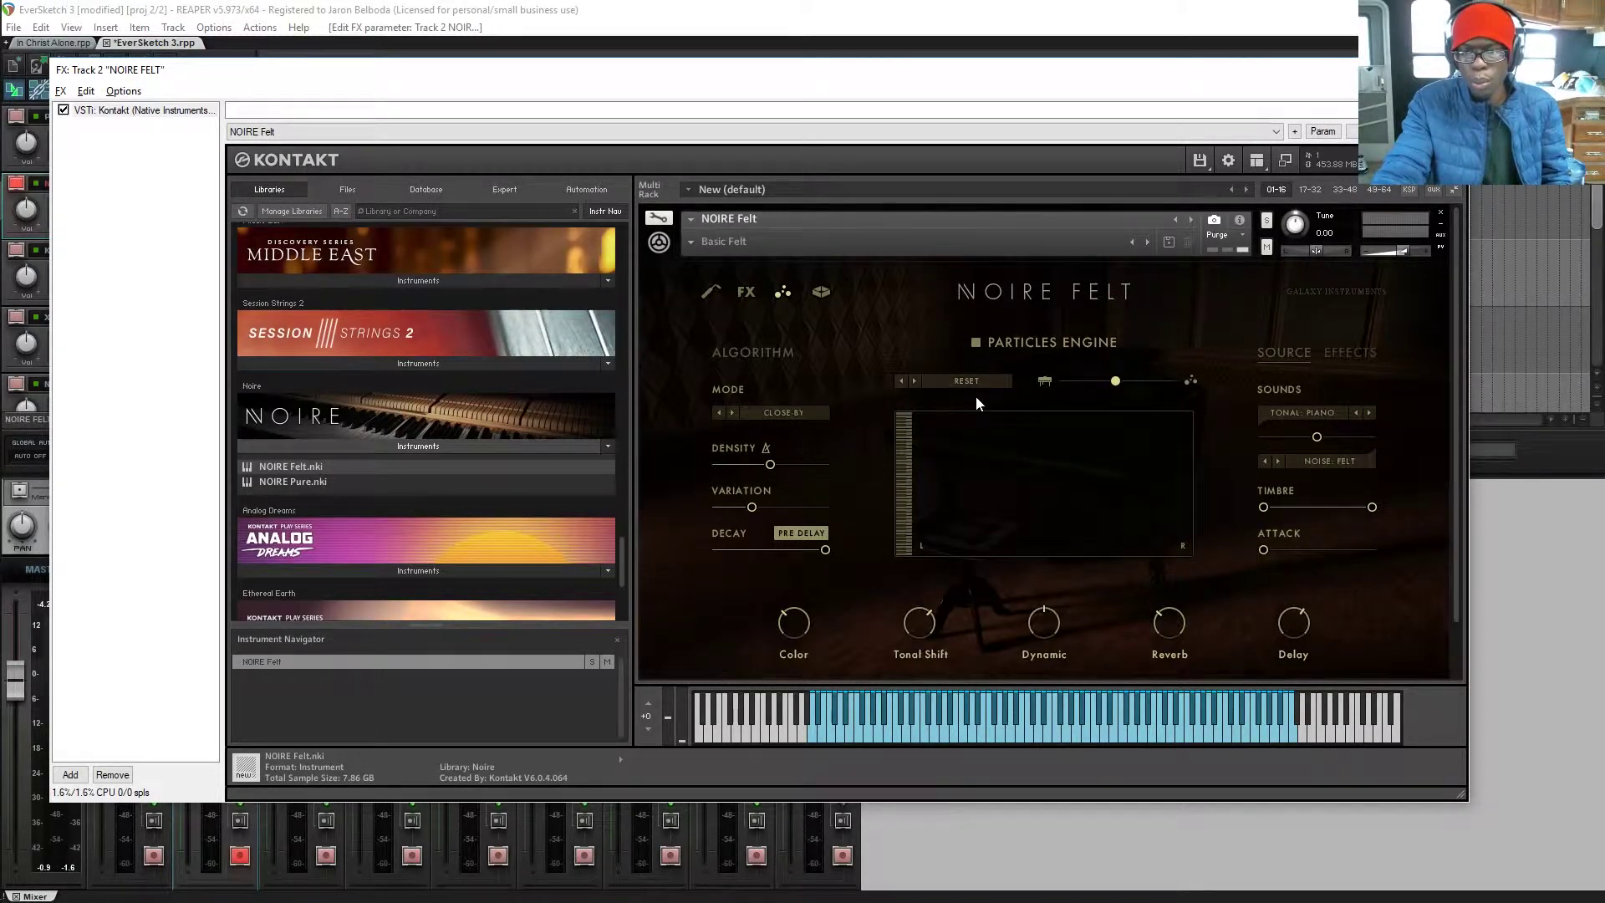
Audition the Particles Engine presets Bowed Pad, Bright Pad, Brushed Pattern, Dark Pad, Dark Rumble and Deep Doubler, ending on Delayish
click(975, 383)
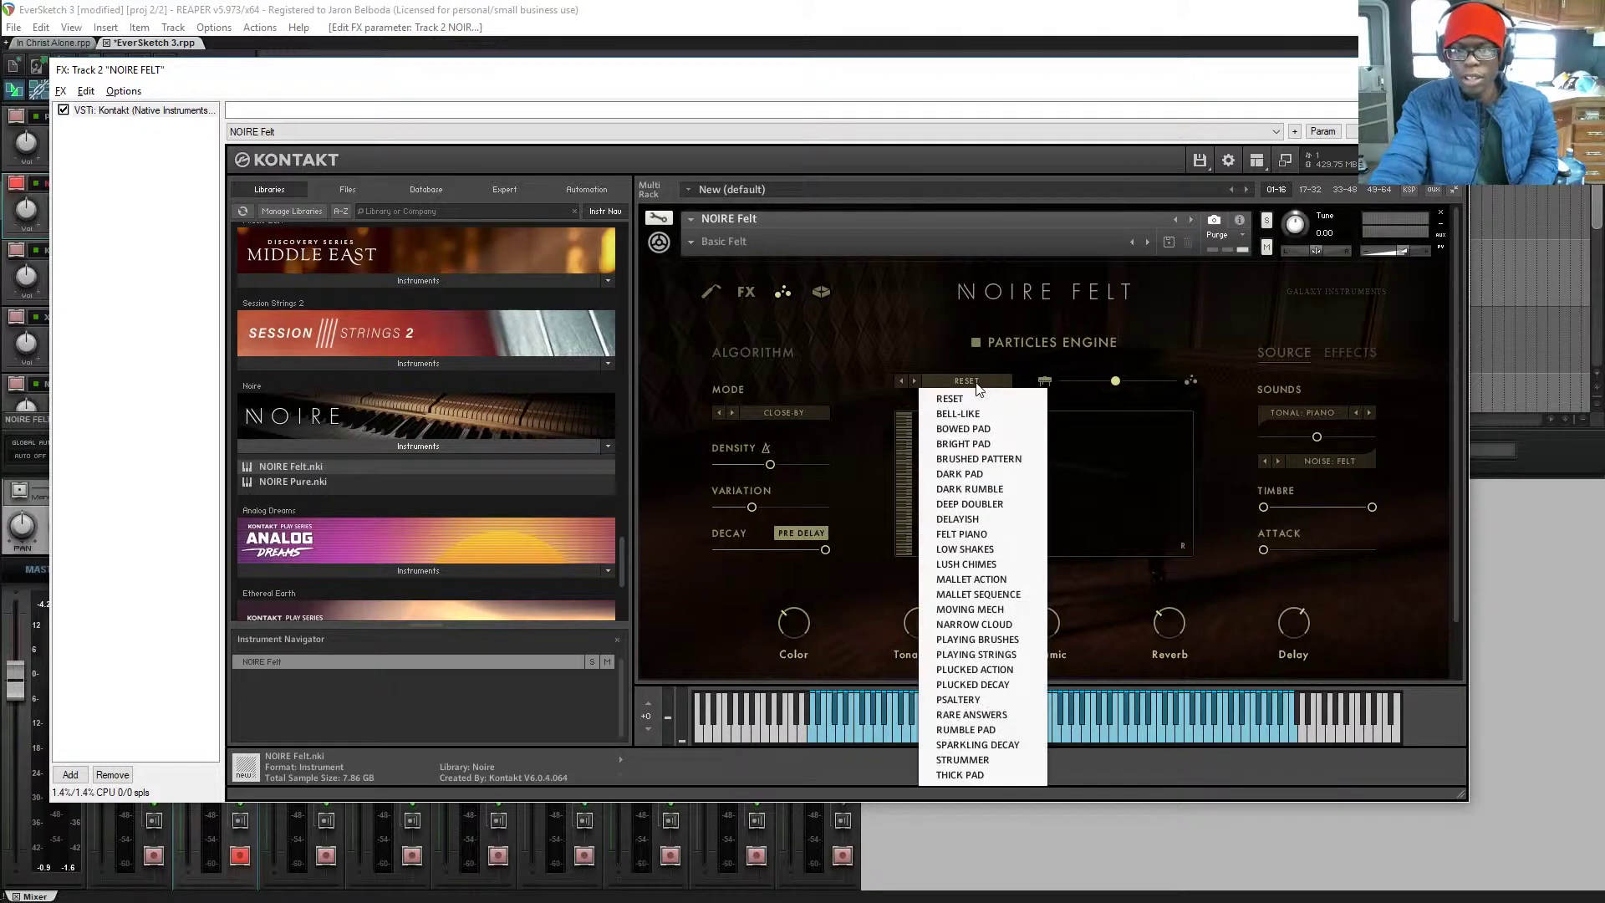
click(983, 429)
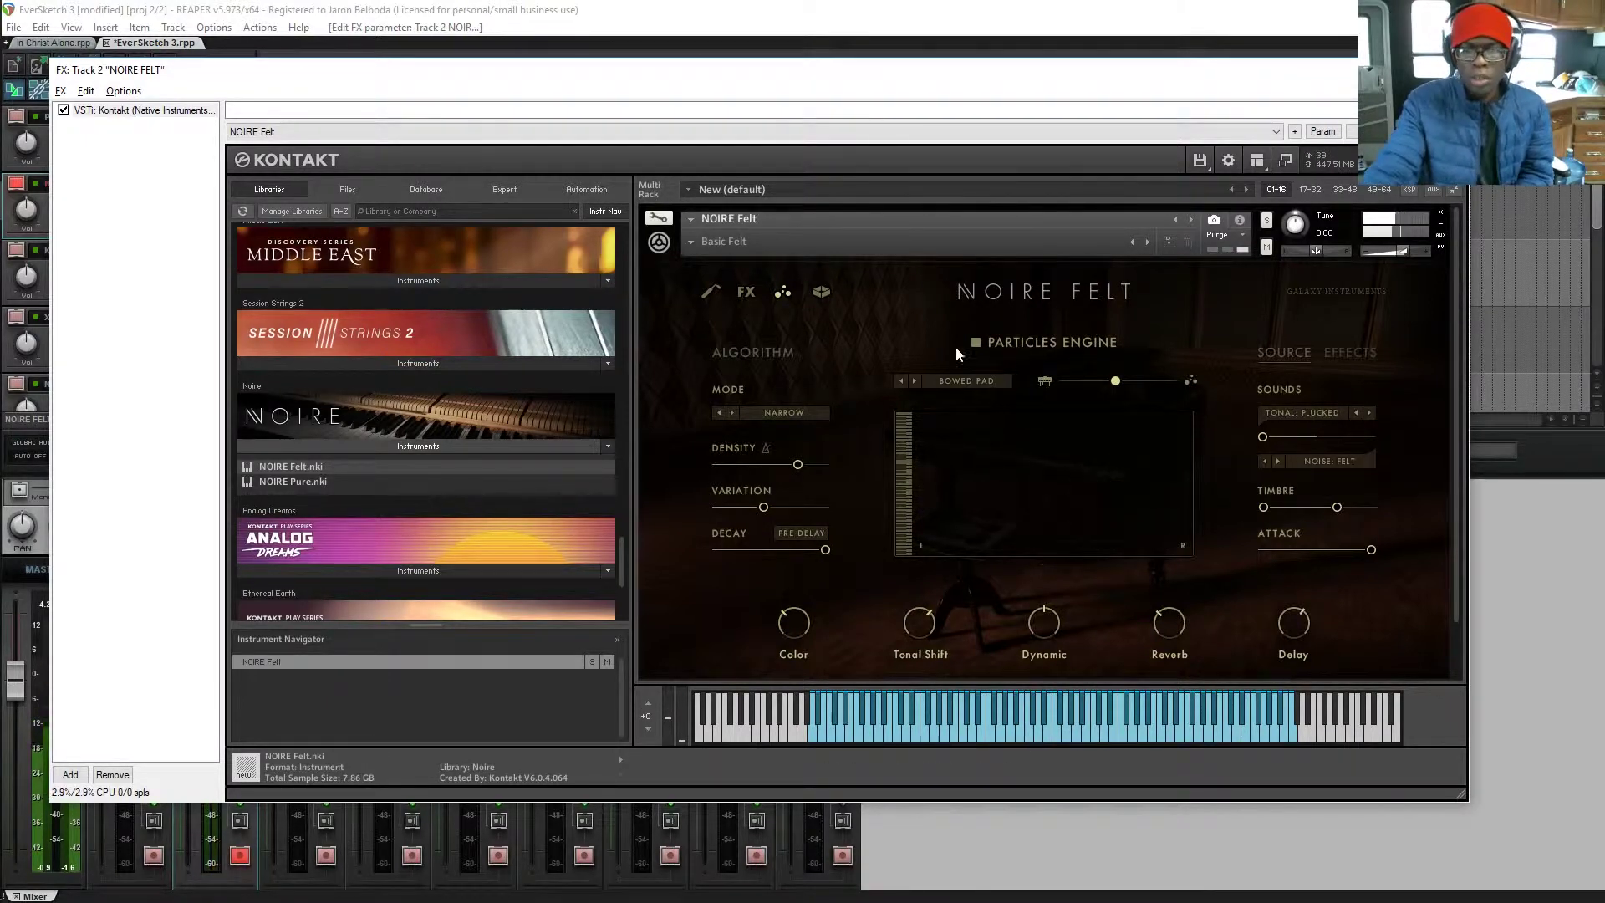
click(915, 381)
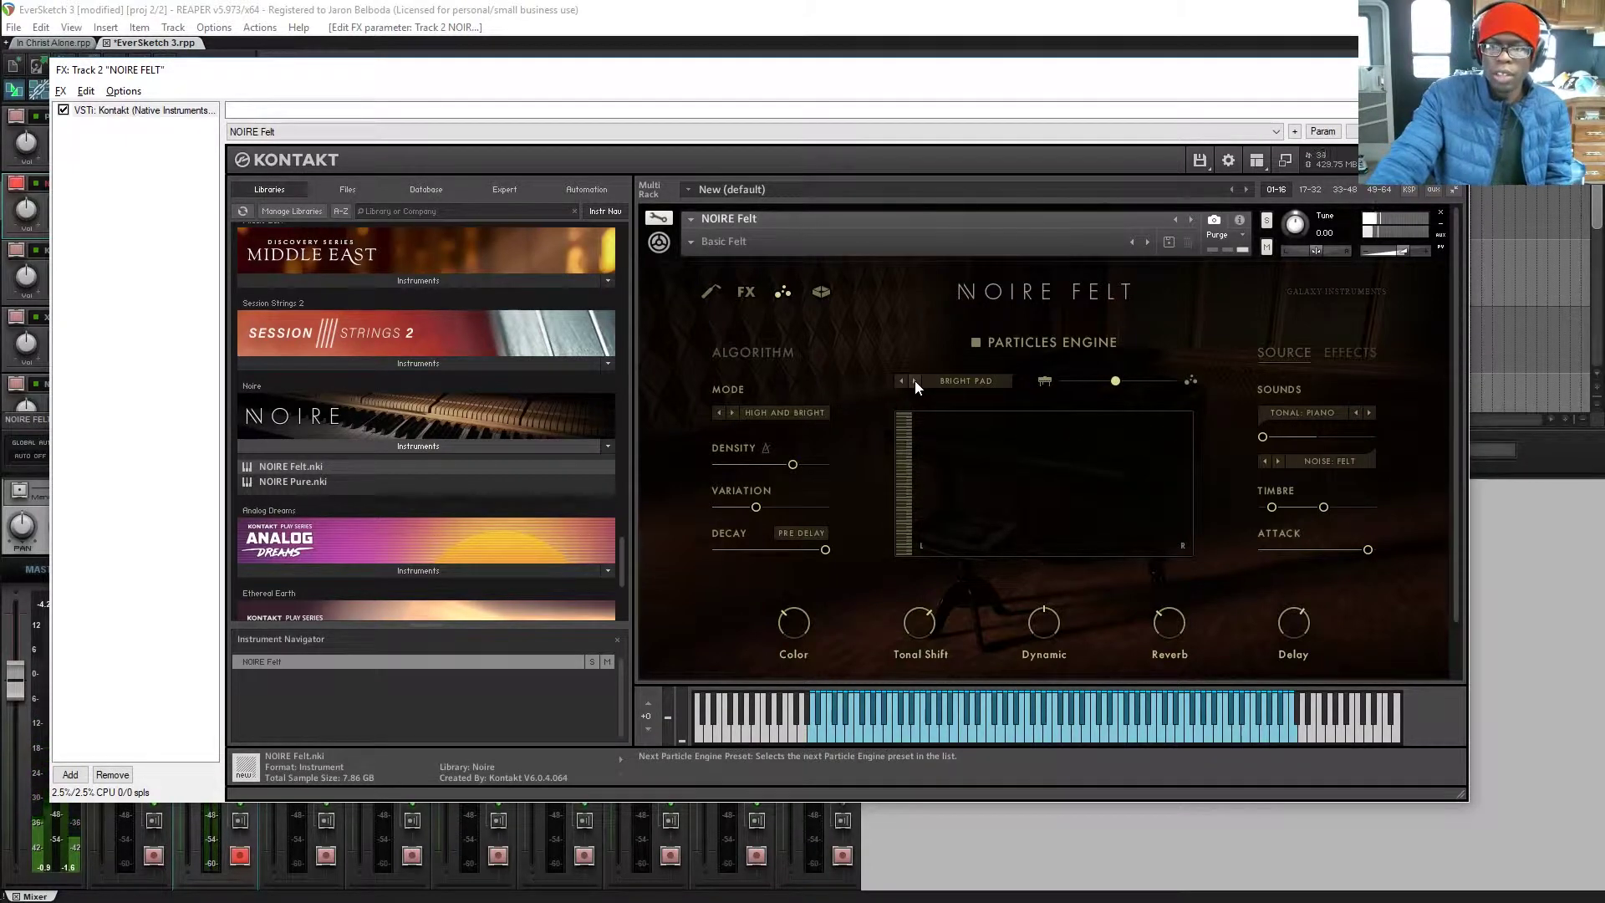
click(914, 380)
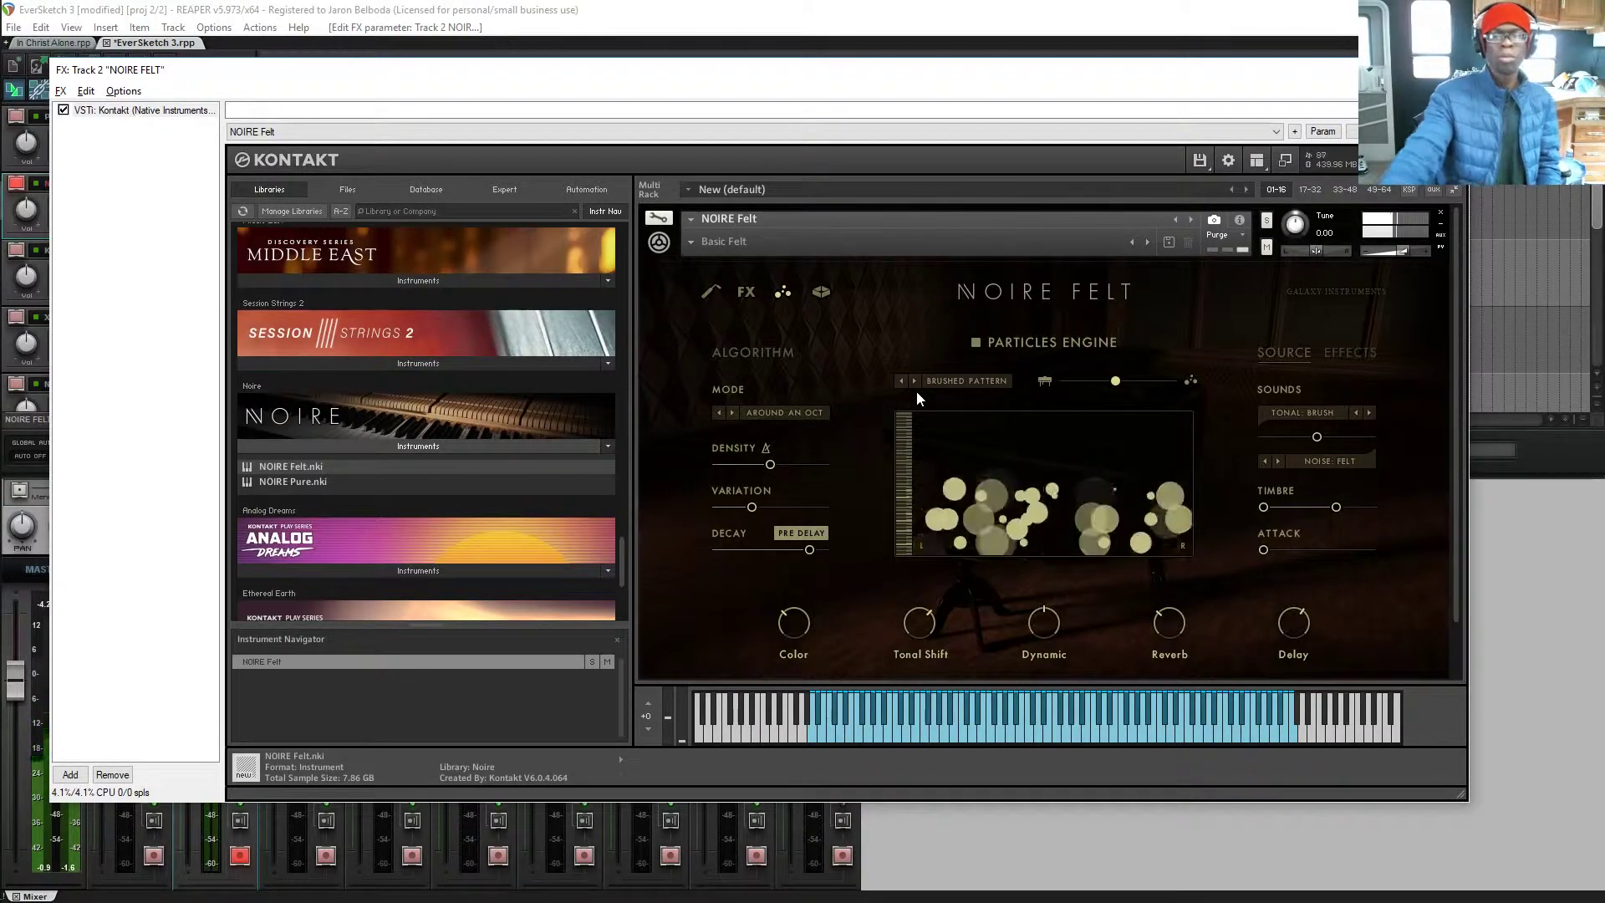
click(915, 382)
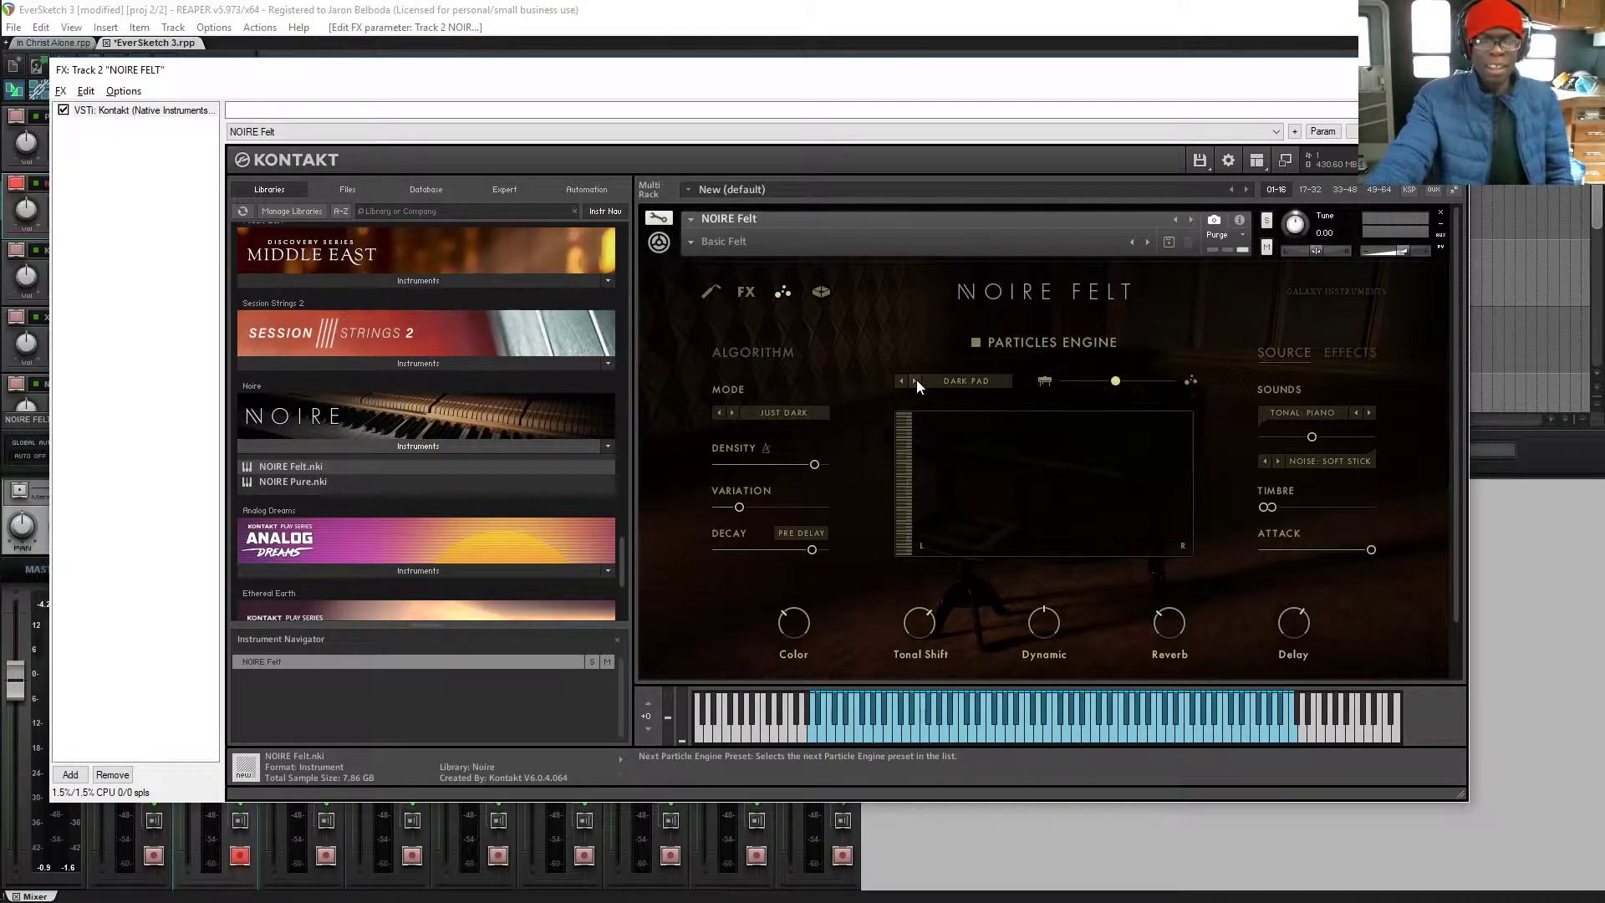
click(917, 382)
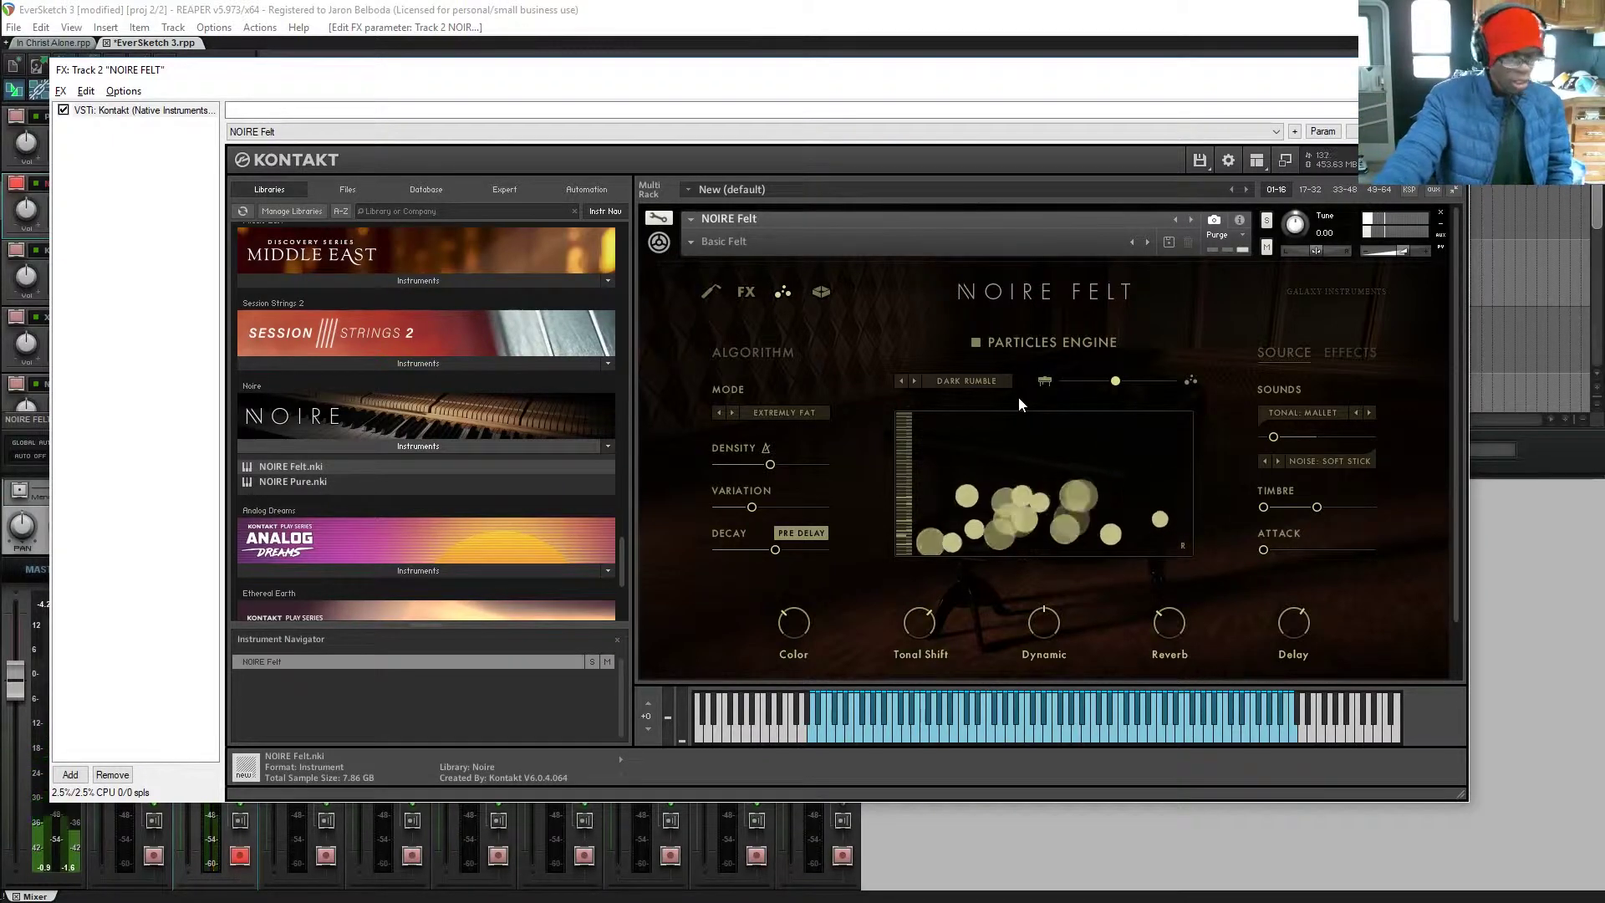
click(915, 381)
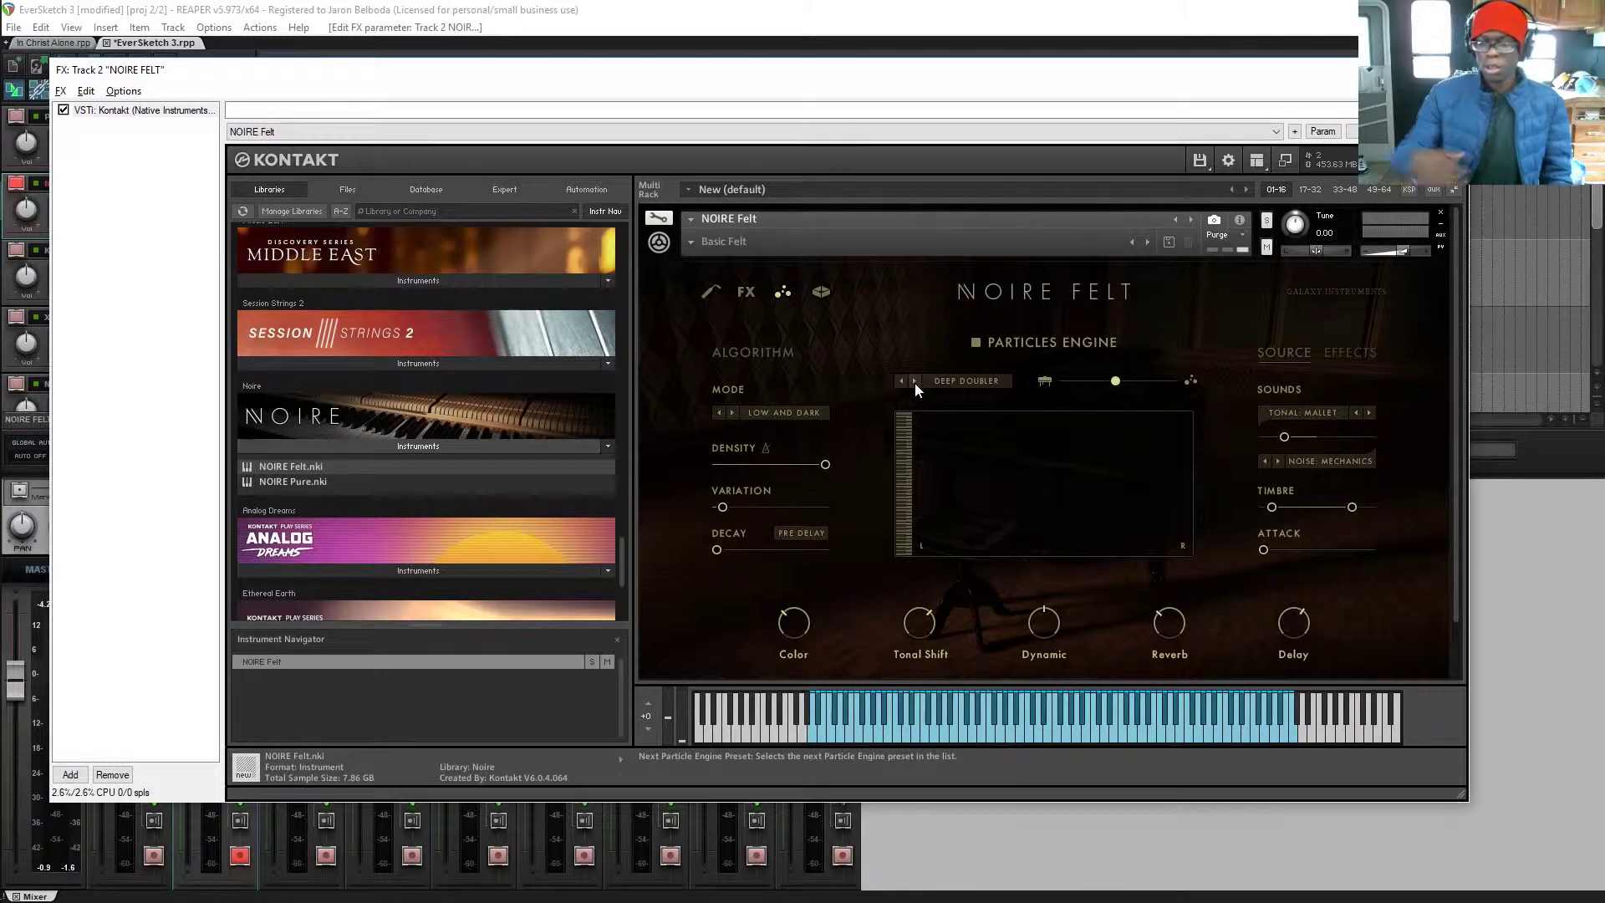
click(916, 382)
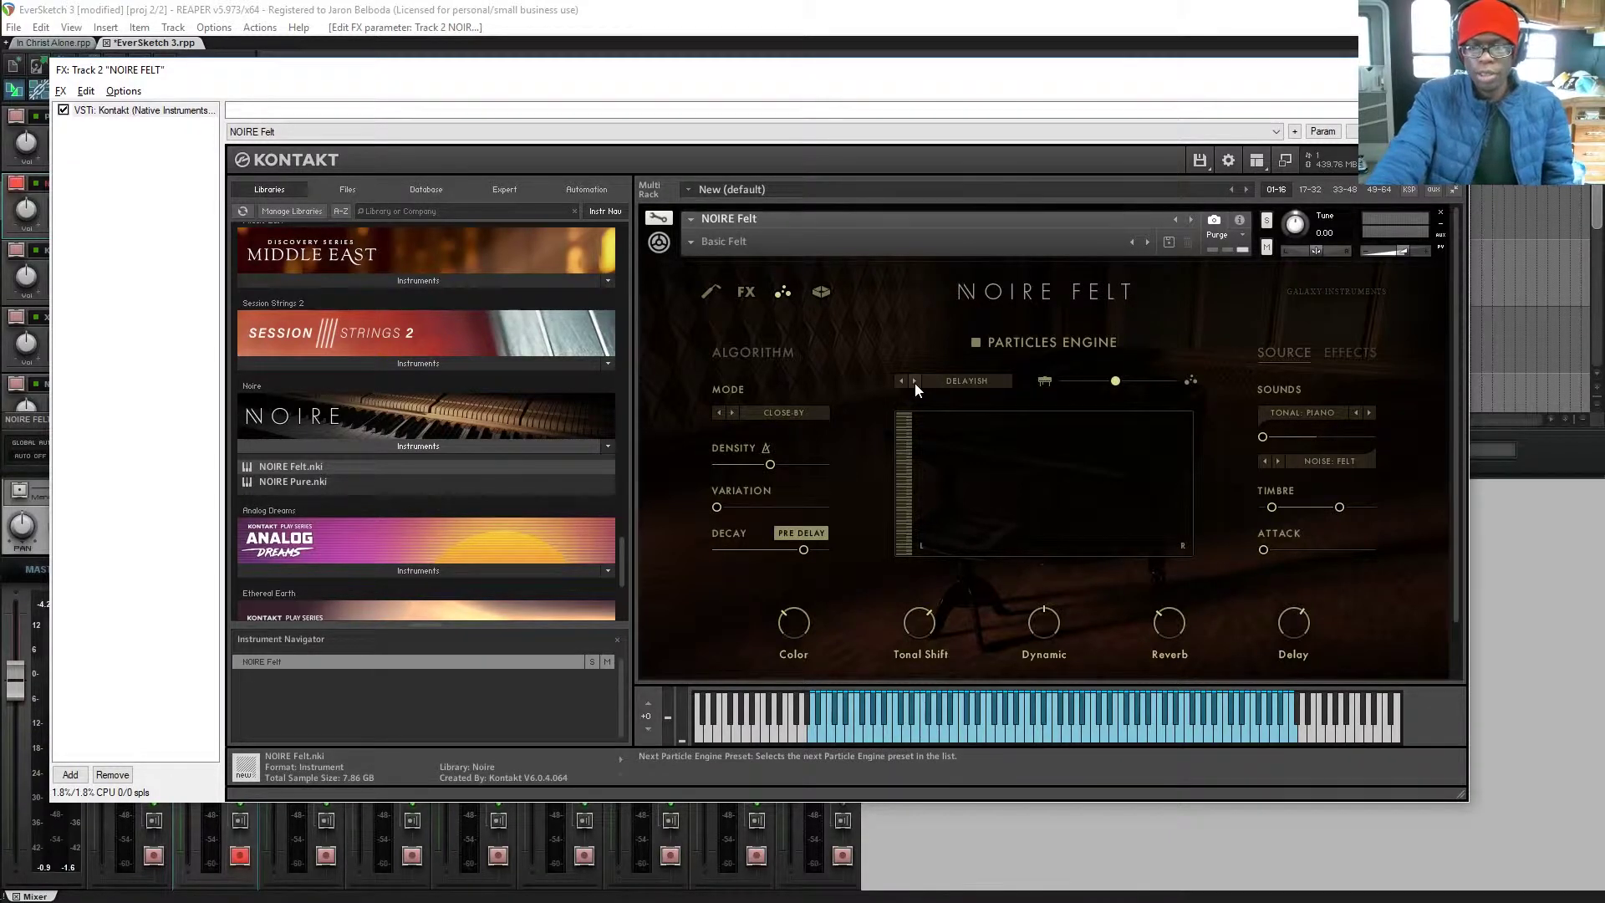